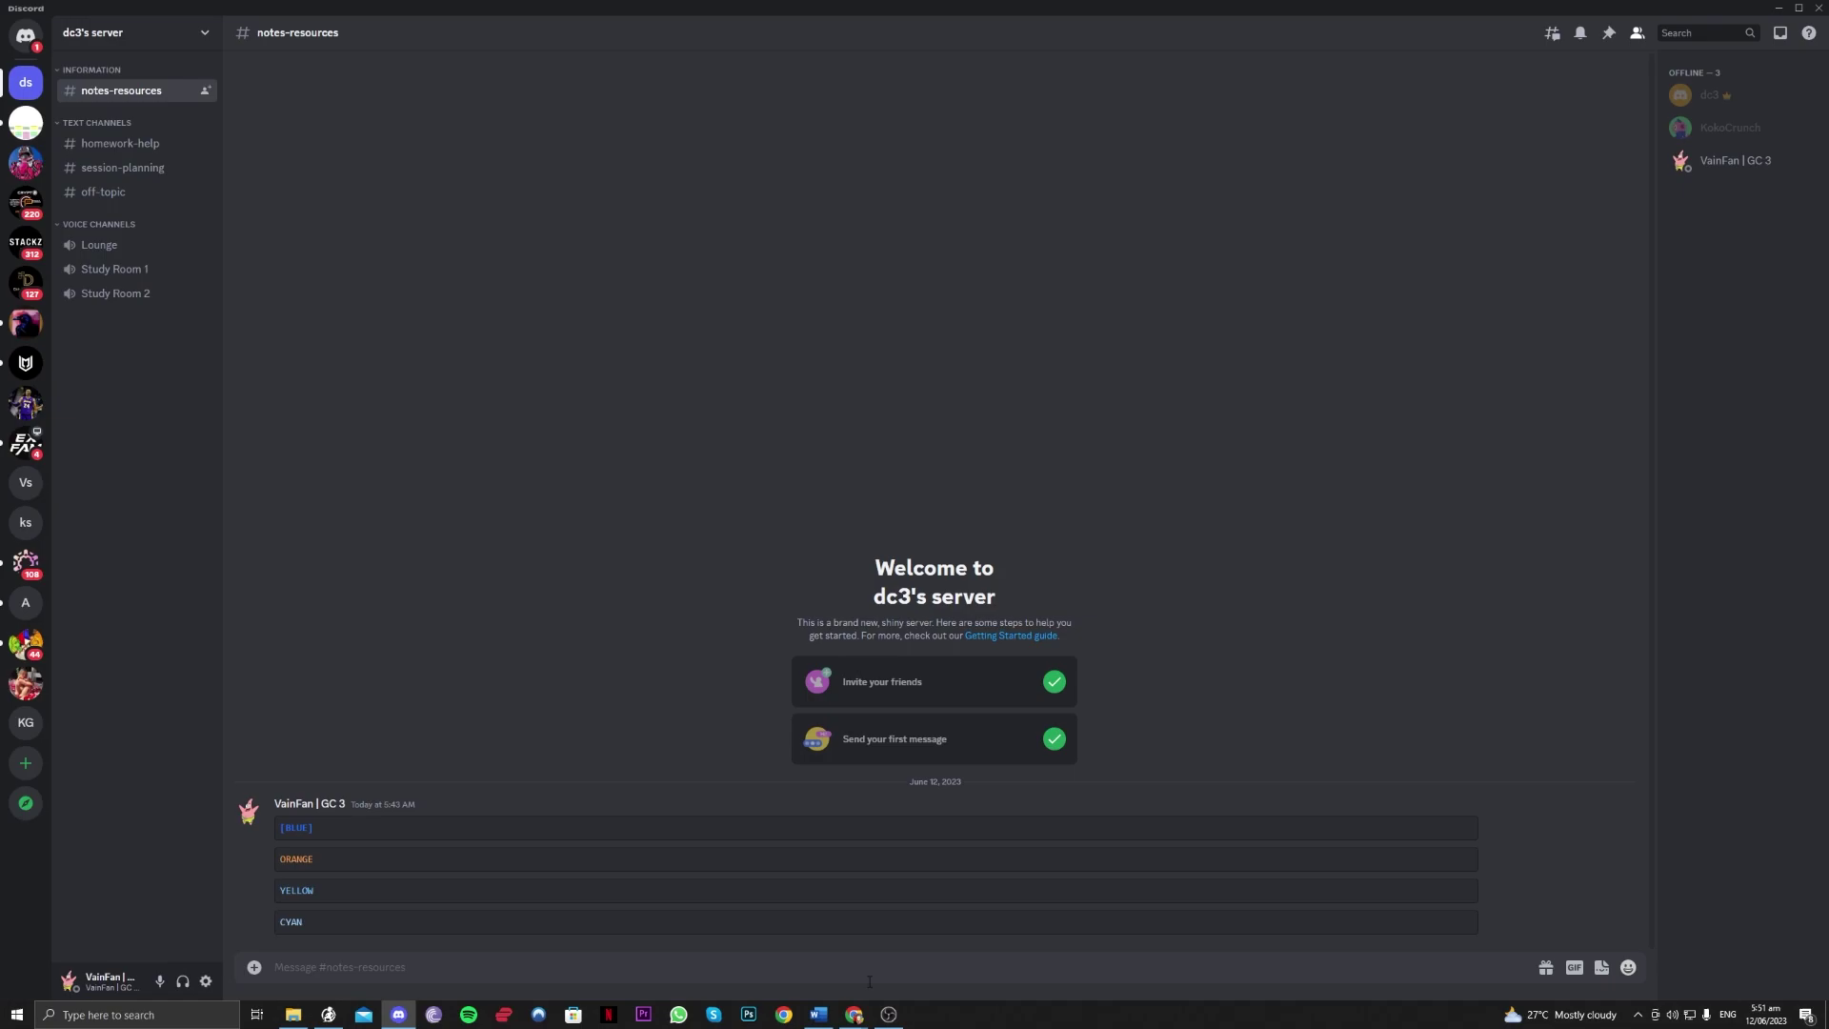
- Bring up the alphr Discord-colour article in Chrome at its Plain grey and Green options
mouse_move(862, 1018)
click(933, 957)
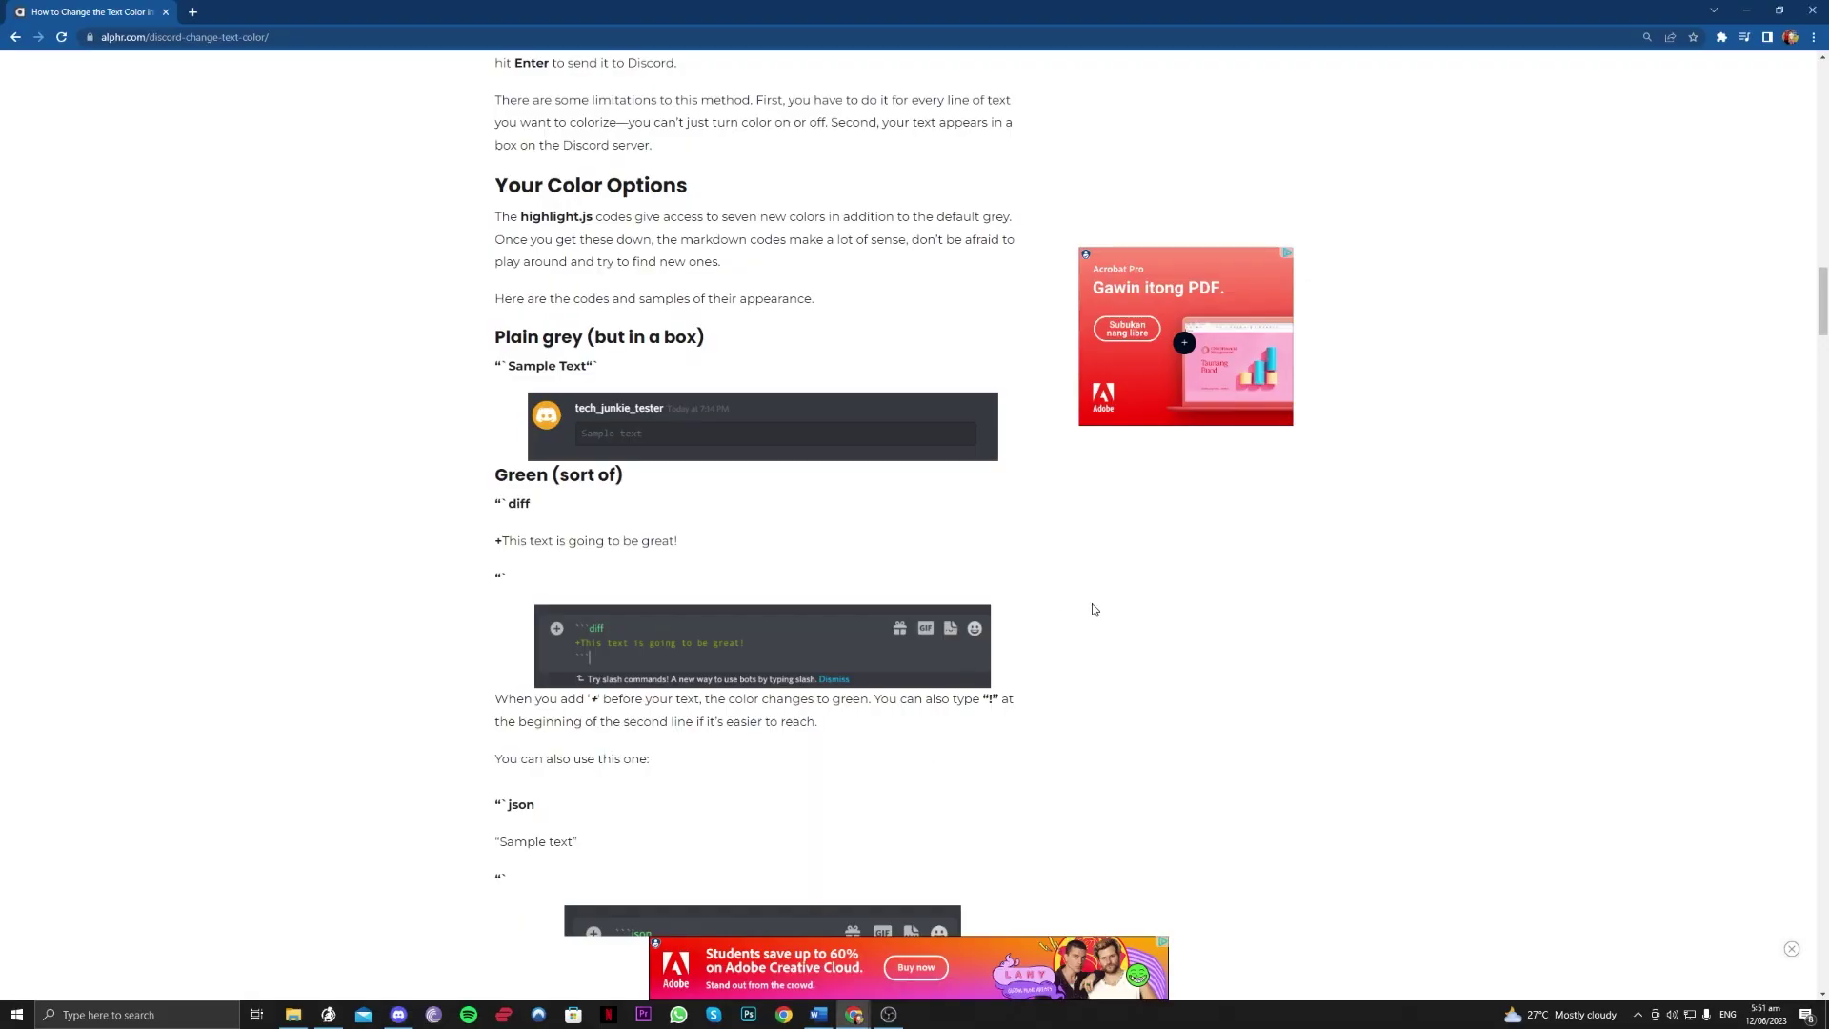
scroll(941, 573, up, 1)
scroll(941, 572, down, 1)
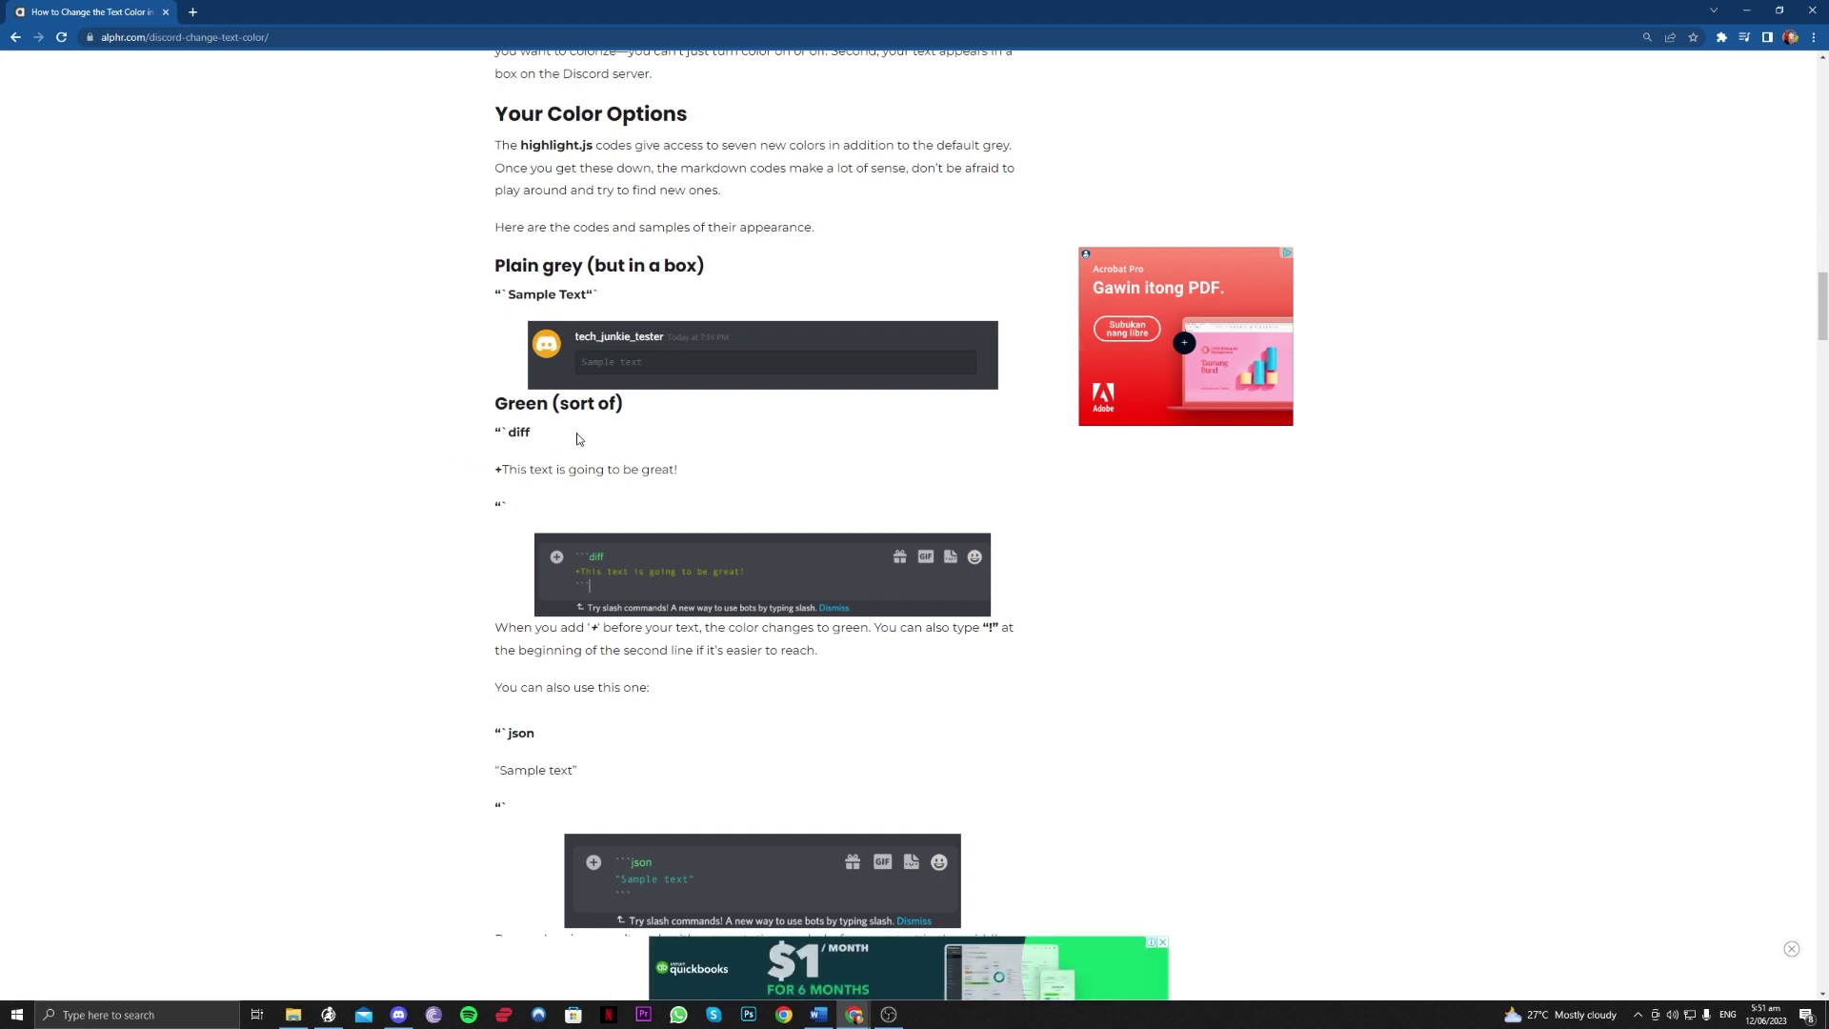
scroll(559, 411, down, 1)
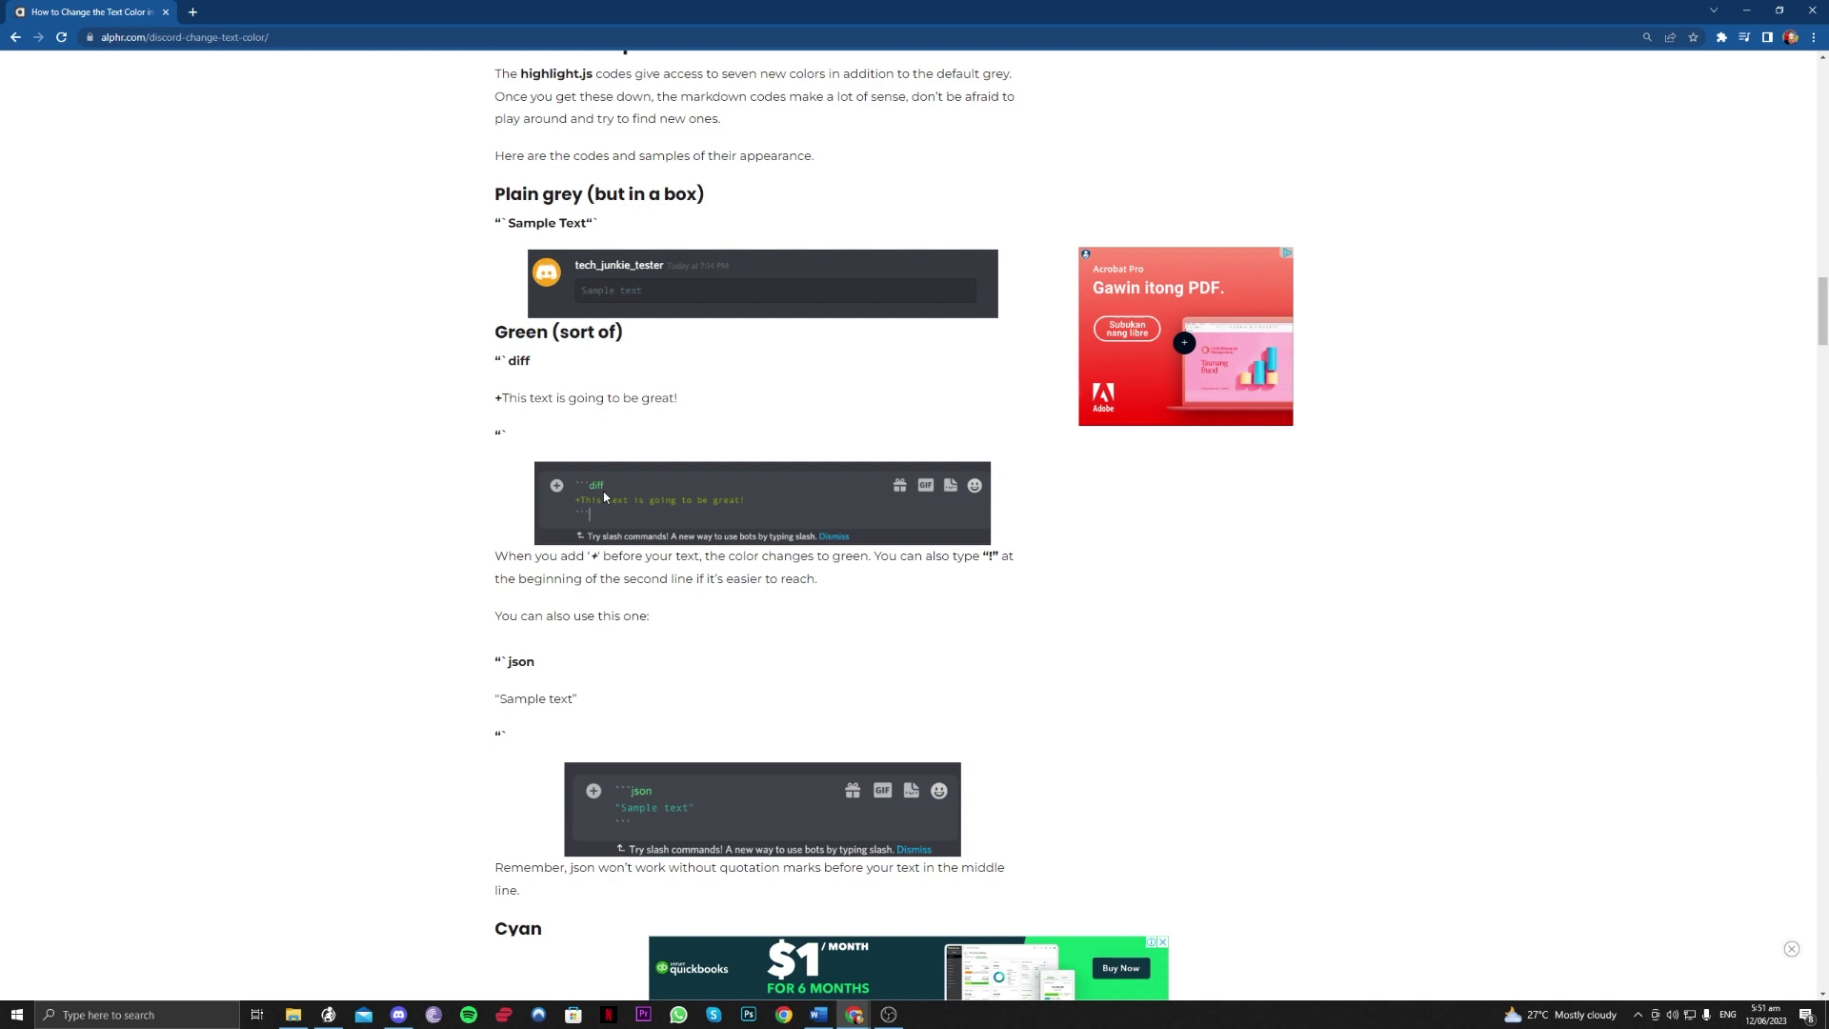
- Start a ```diff code block in the Discord message box
click(401, 1015)
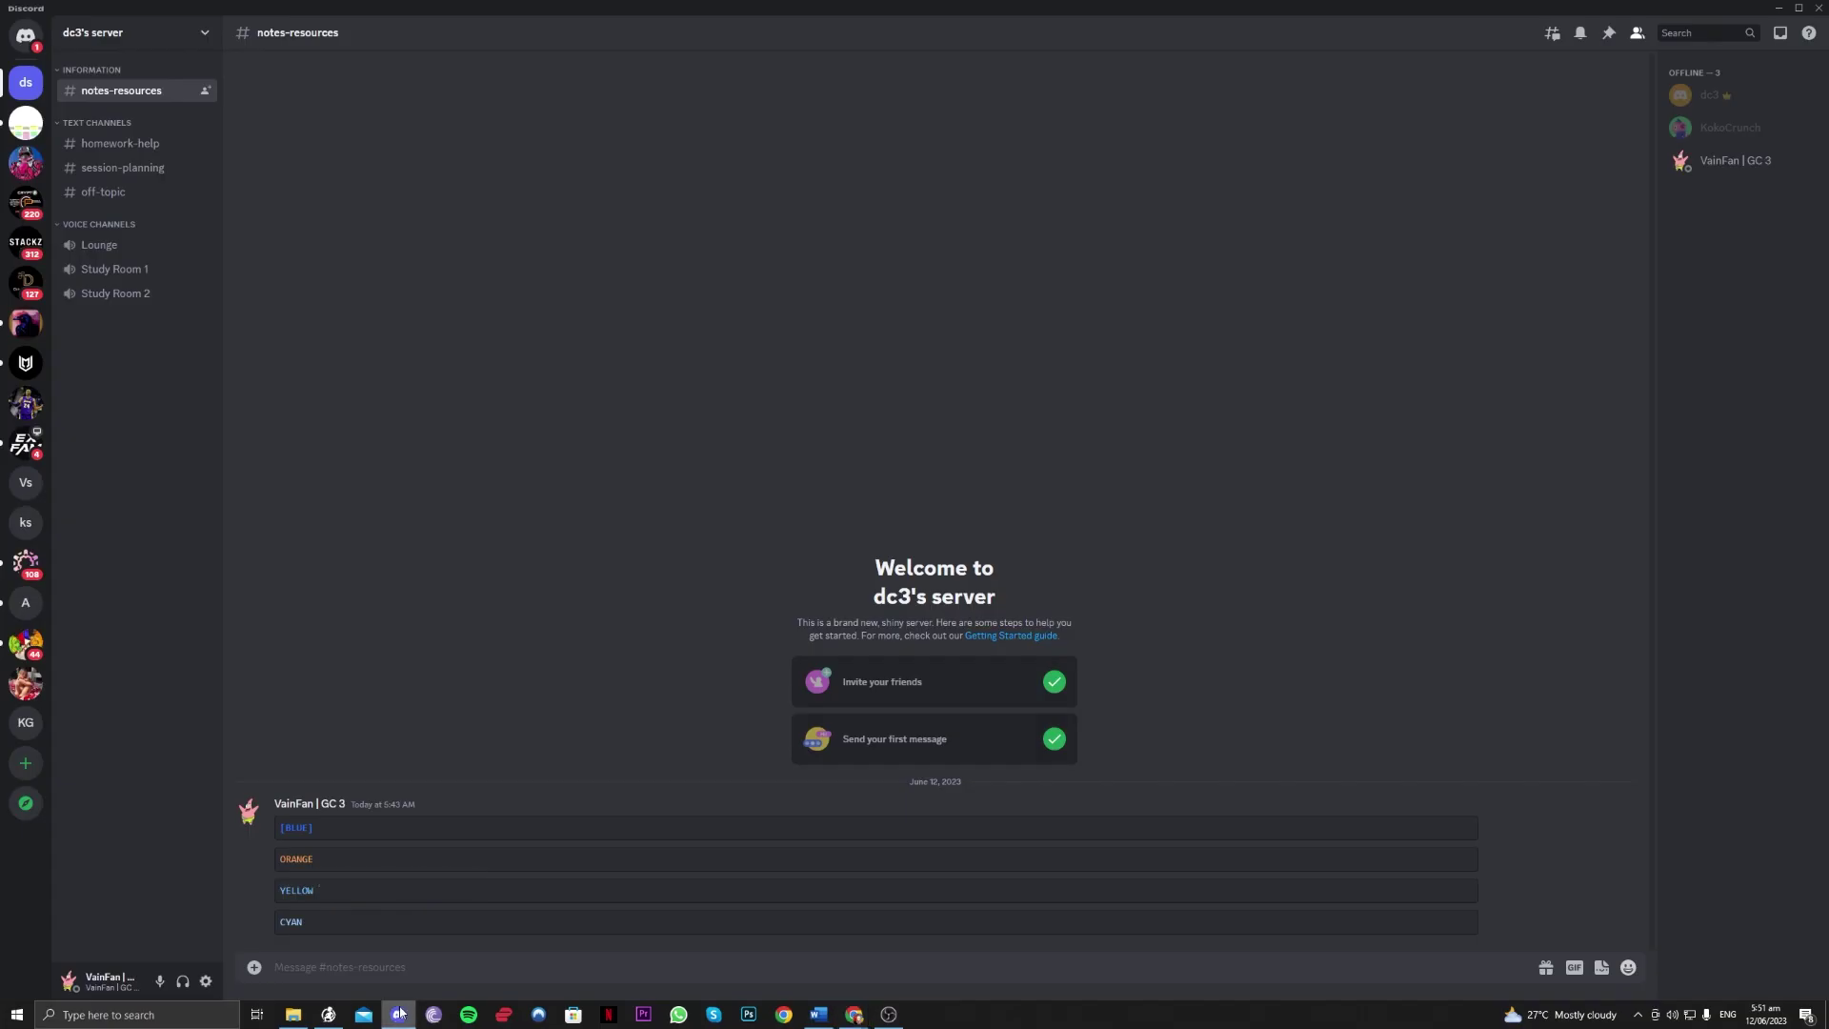
click(447, 966)
text(`)
click(400, 1015)
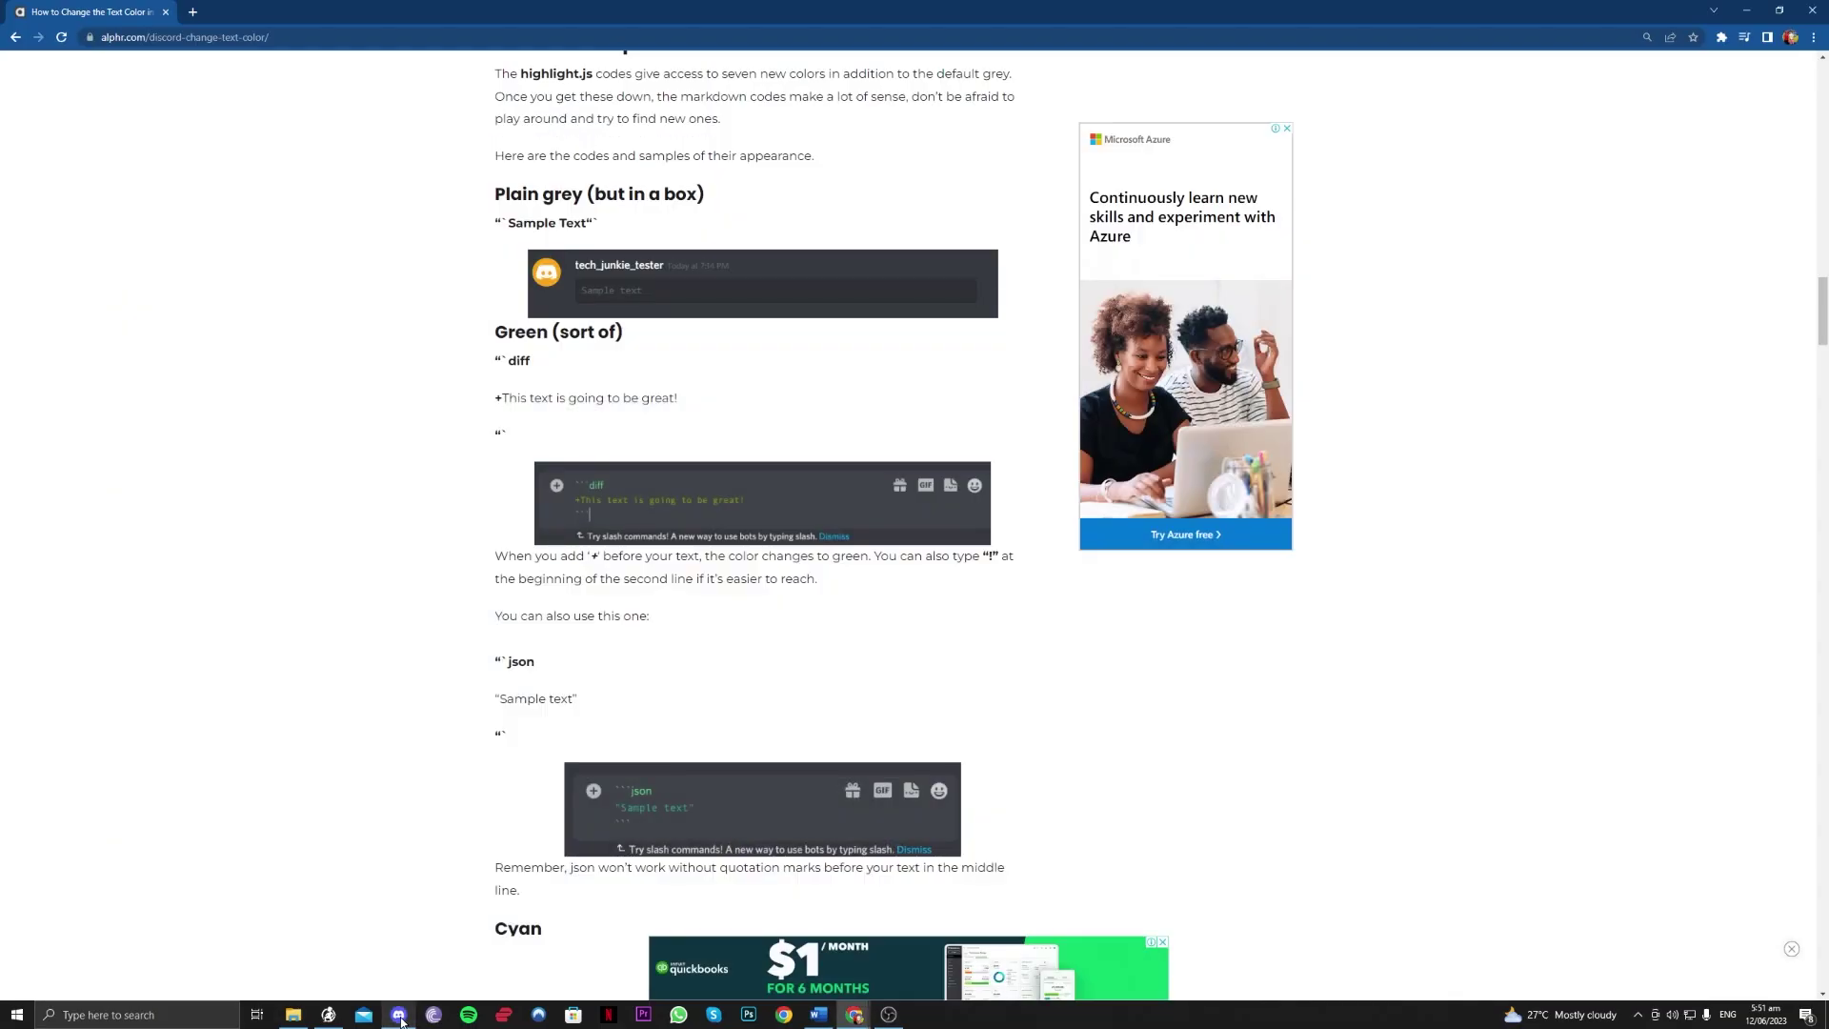
click(400, 1016)
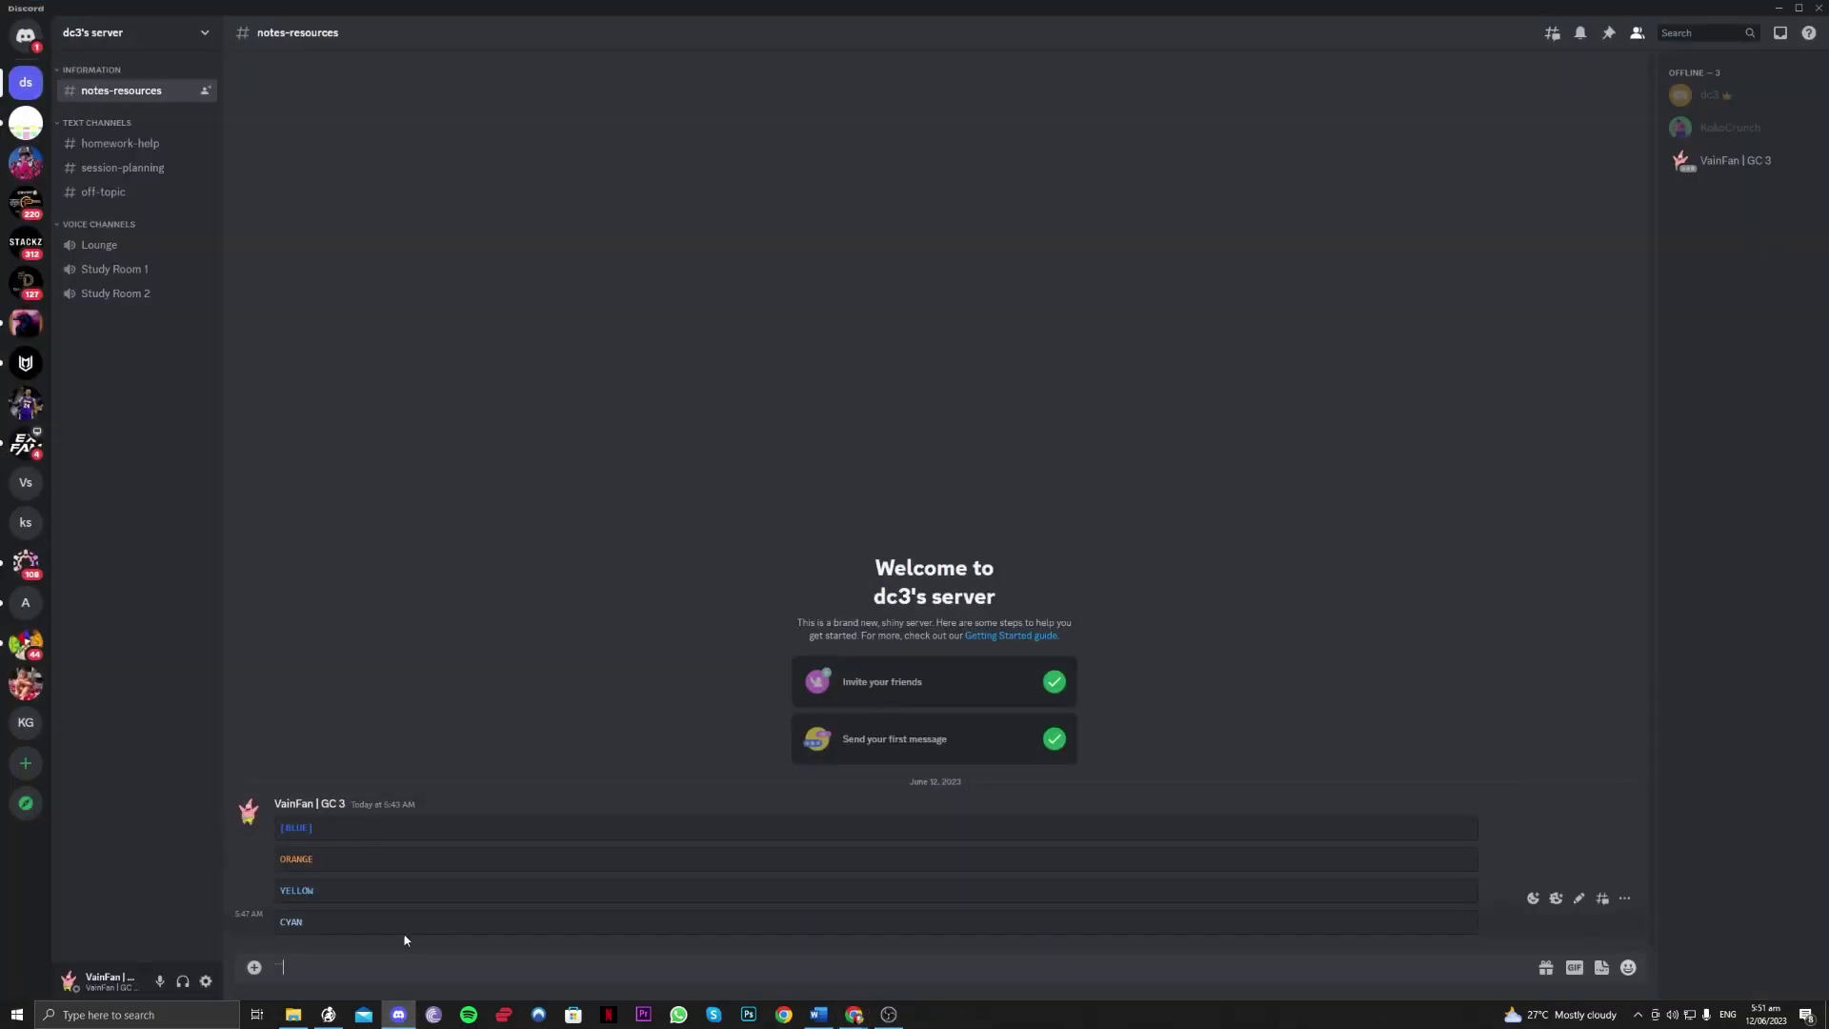
text(``)
key(BackSpace)
key(BackSpace)
text(diff)
key(shift+Return)
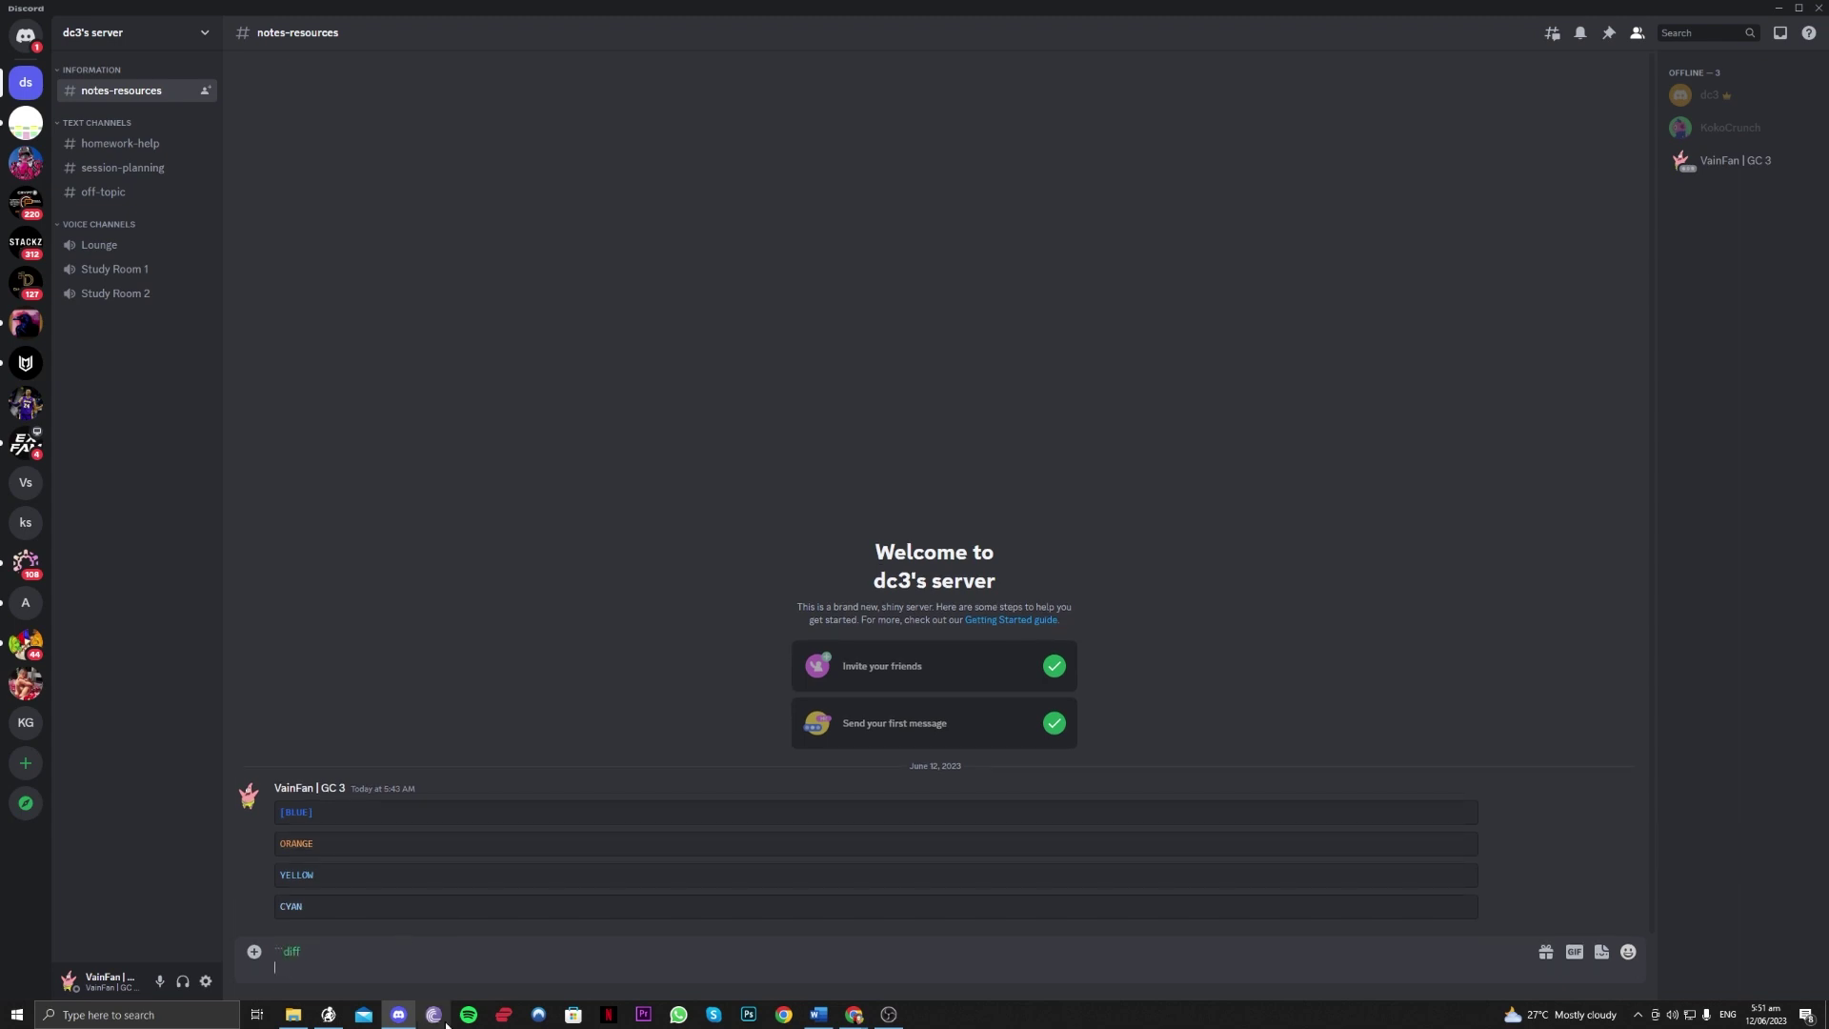
- Add the line +green, close the code block with ``` and send it
click(399, 1015)
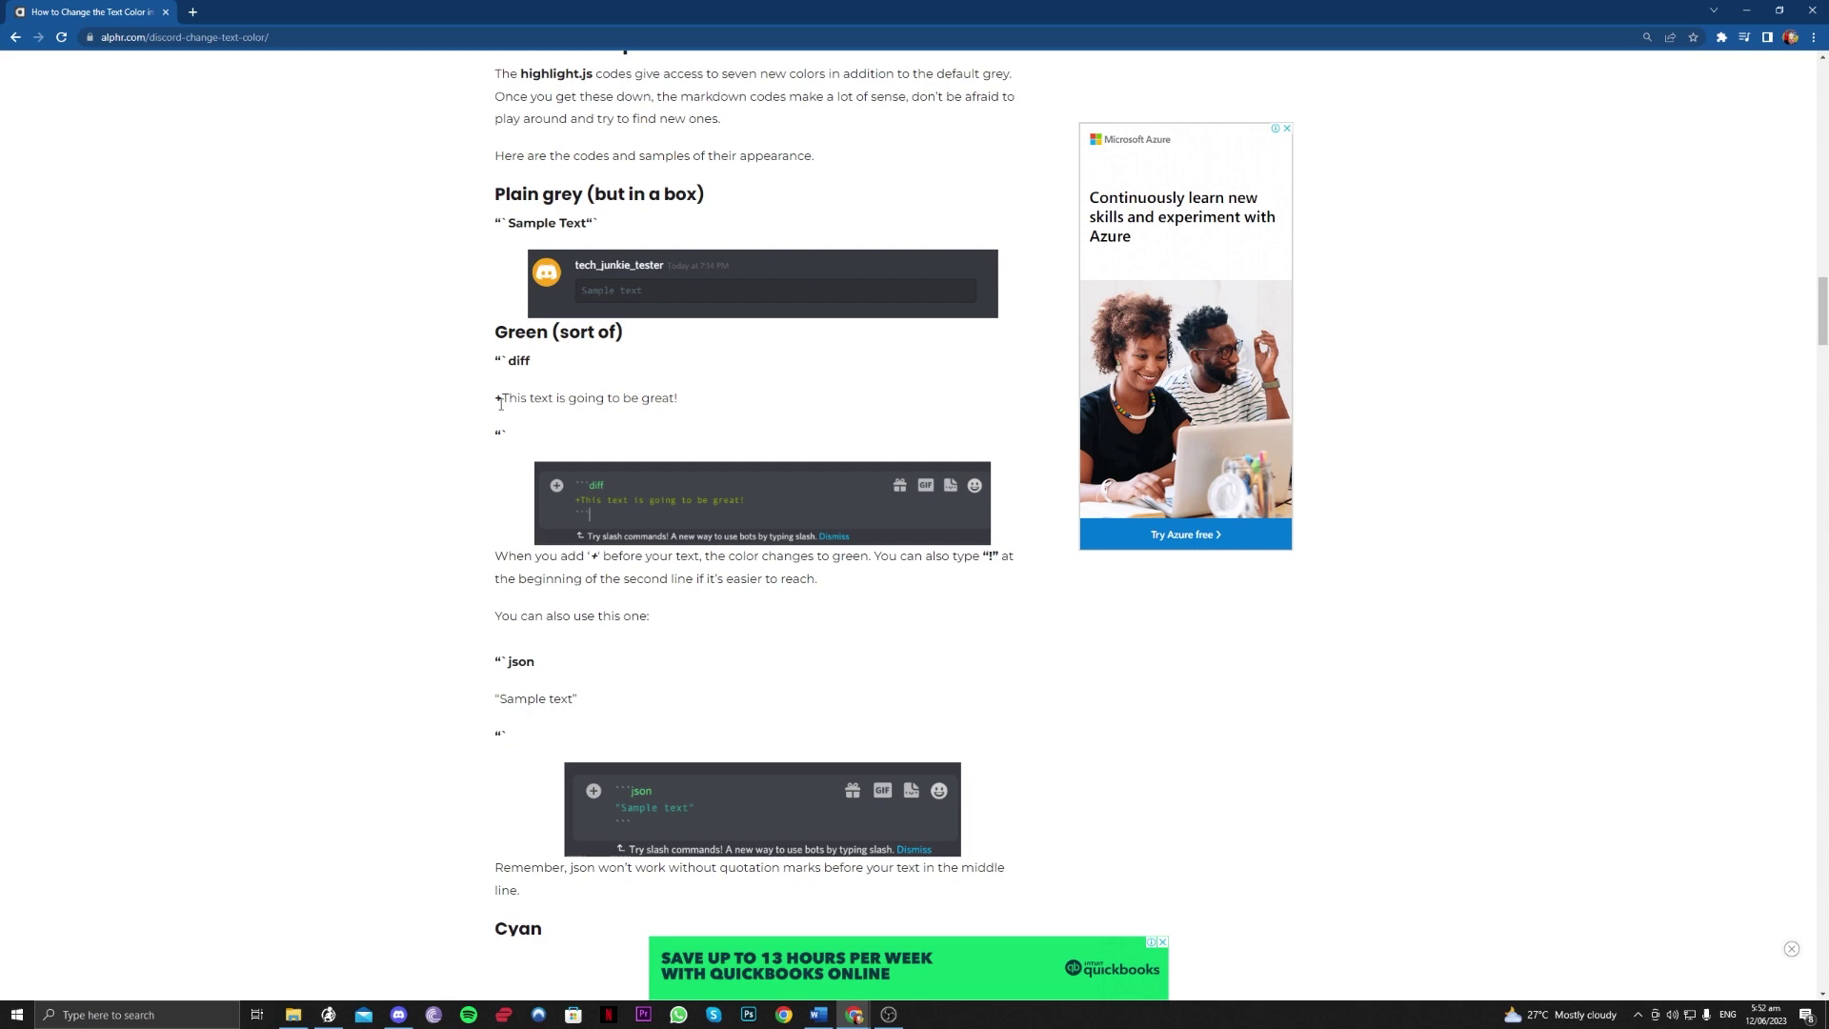
click(399, 1016)
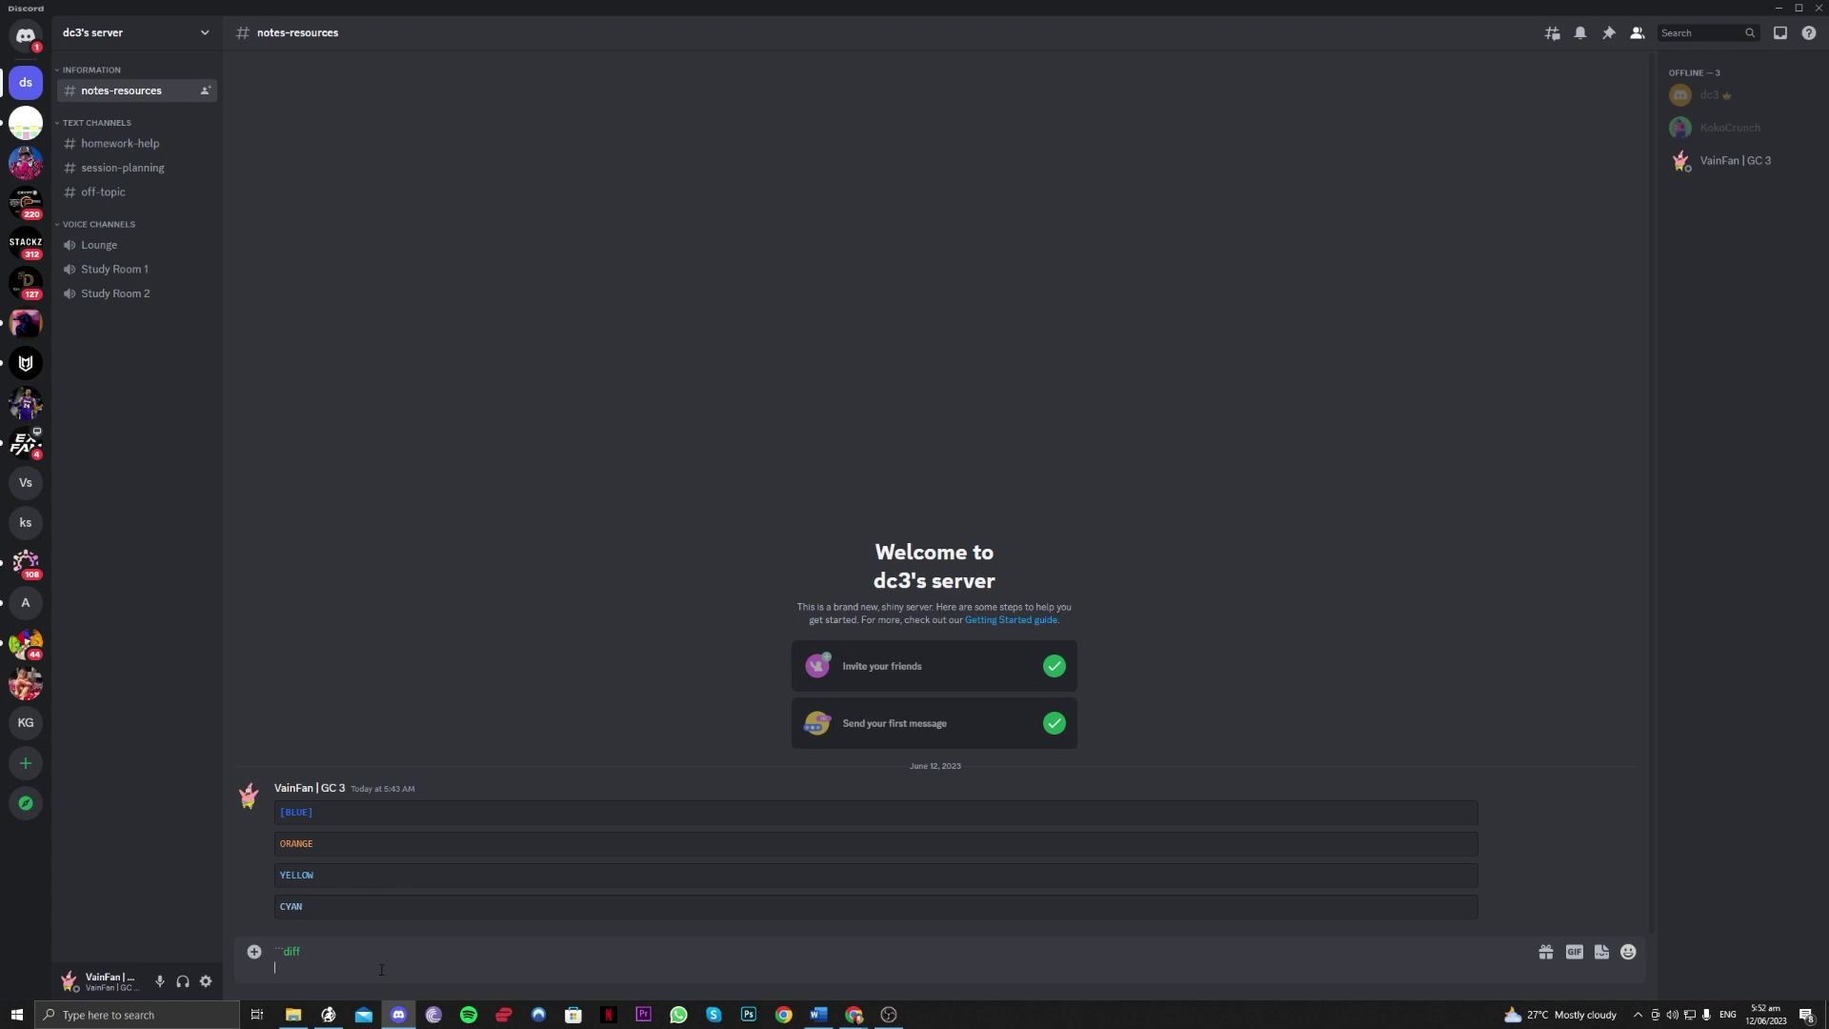
key(shift+Return)
text(+green)
key(shift+Return)
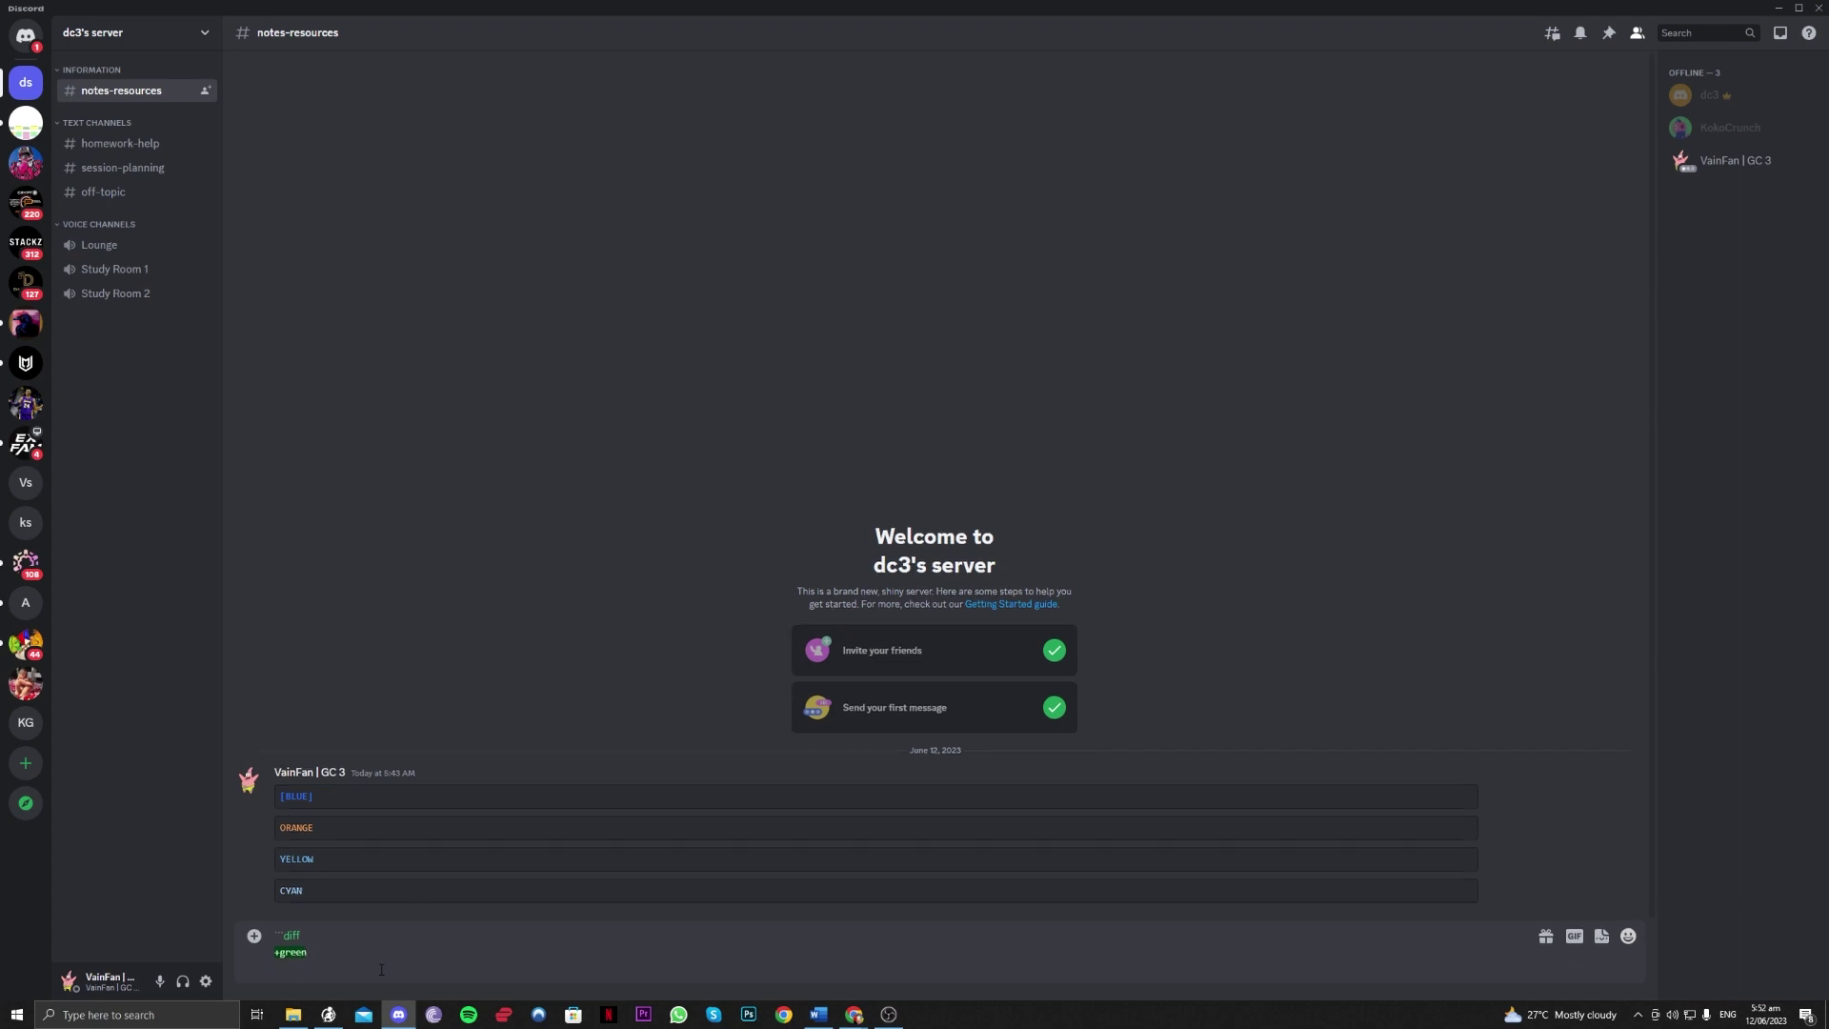
text(```)
key(Return)
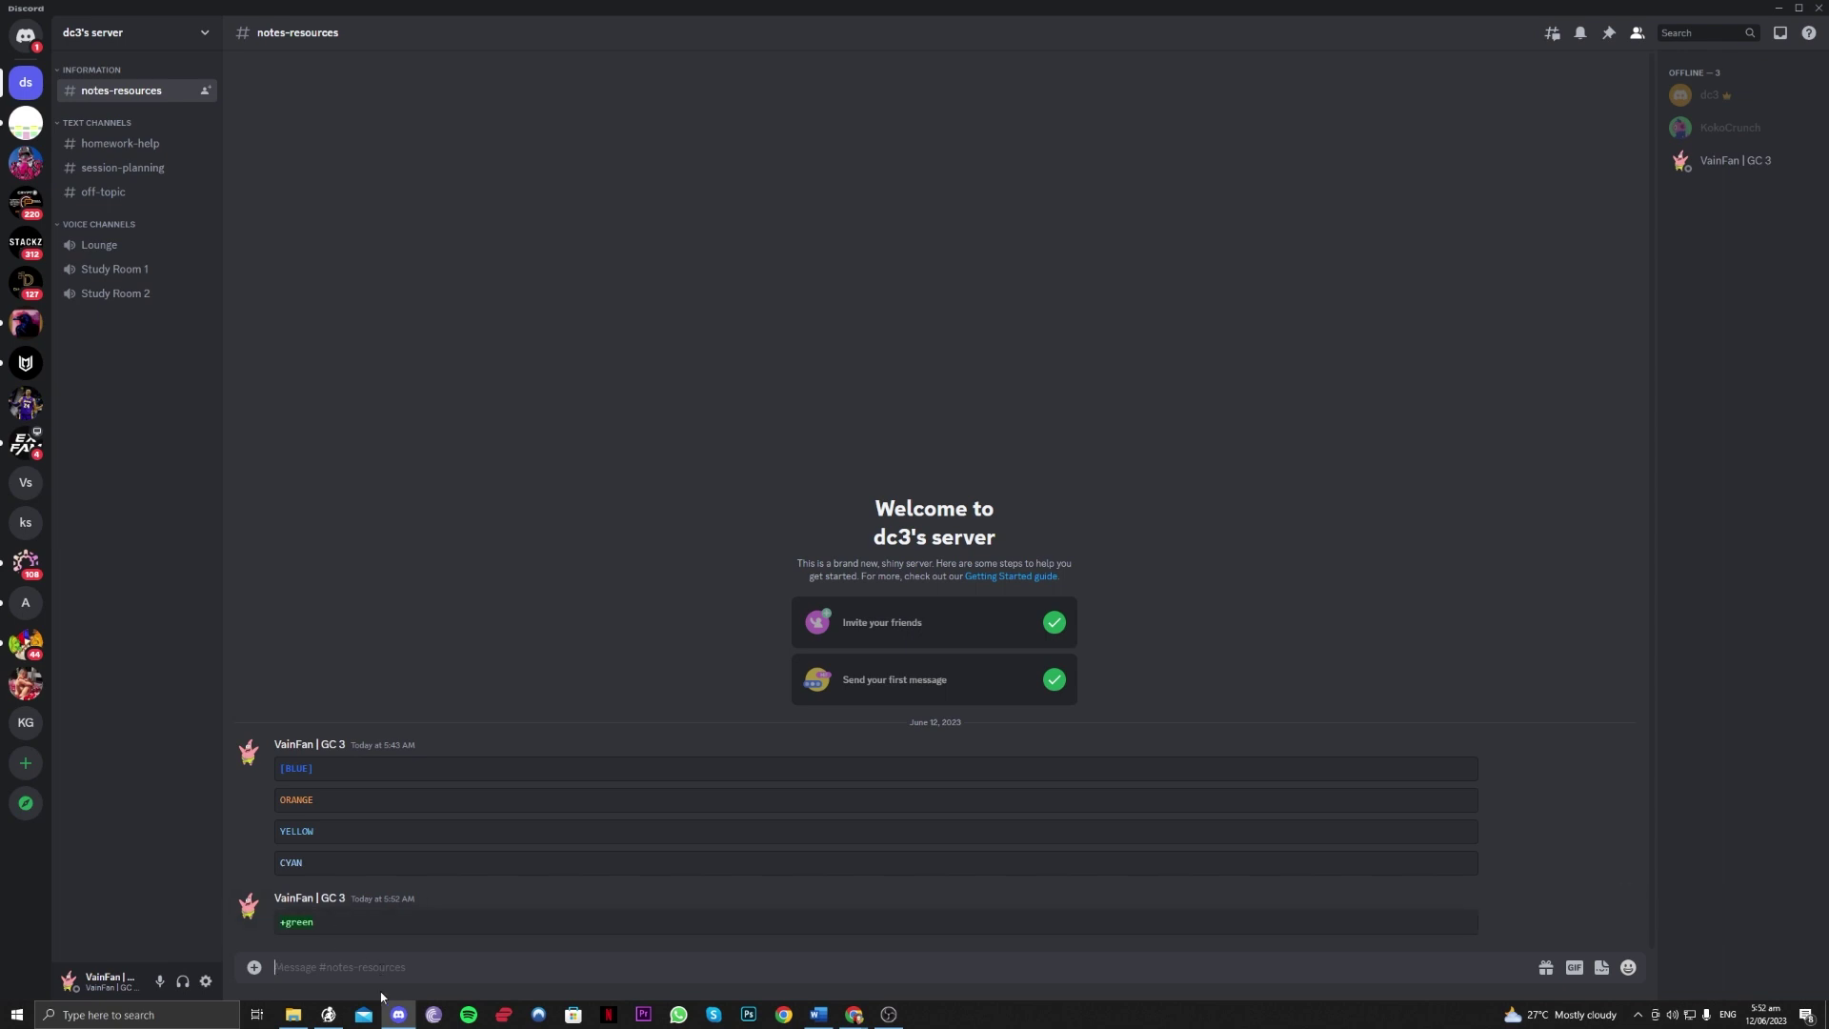
- Scroll the alphr article down to the Blue section with its ini and css examples
mouse_move(398, 1021)
click(286, 771)
click(398, 1013)
scroll(395, 650, down, 10)
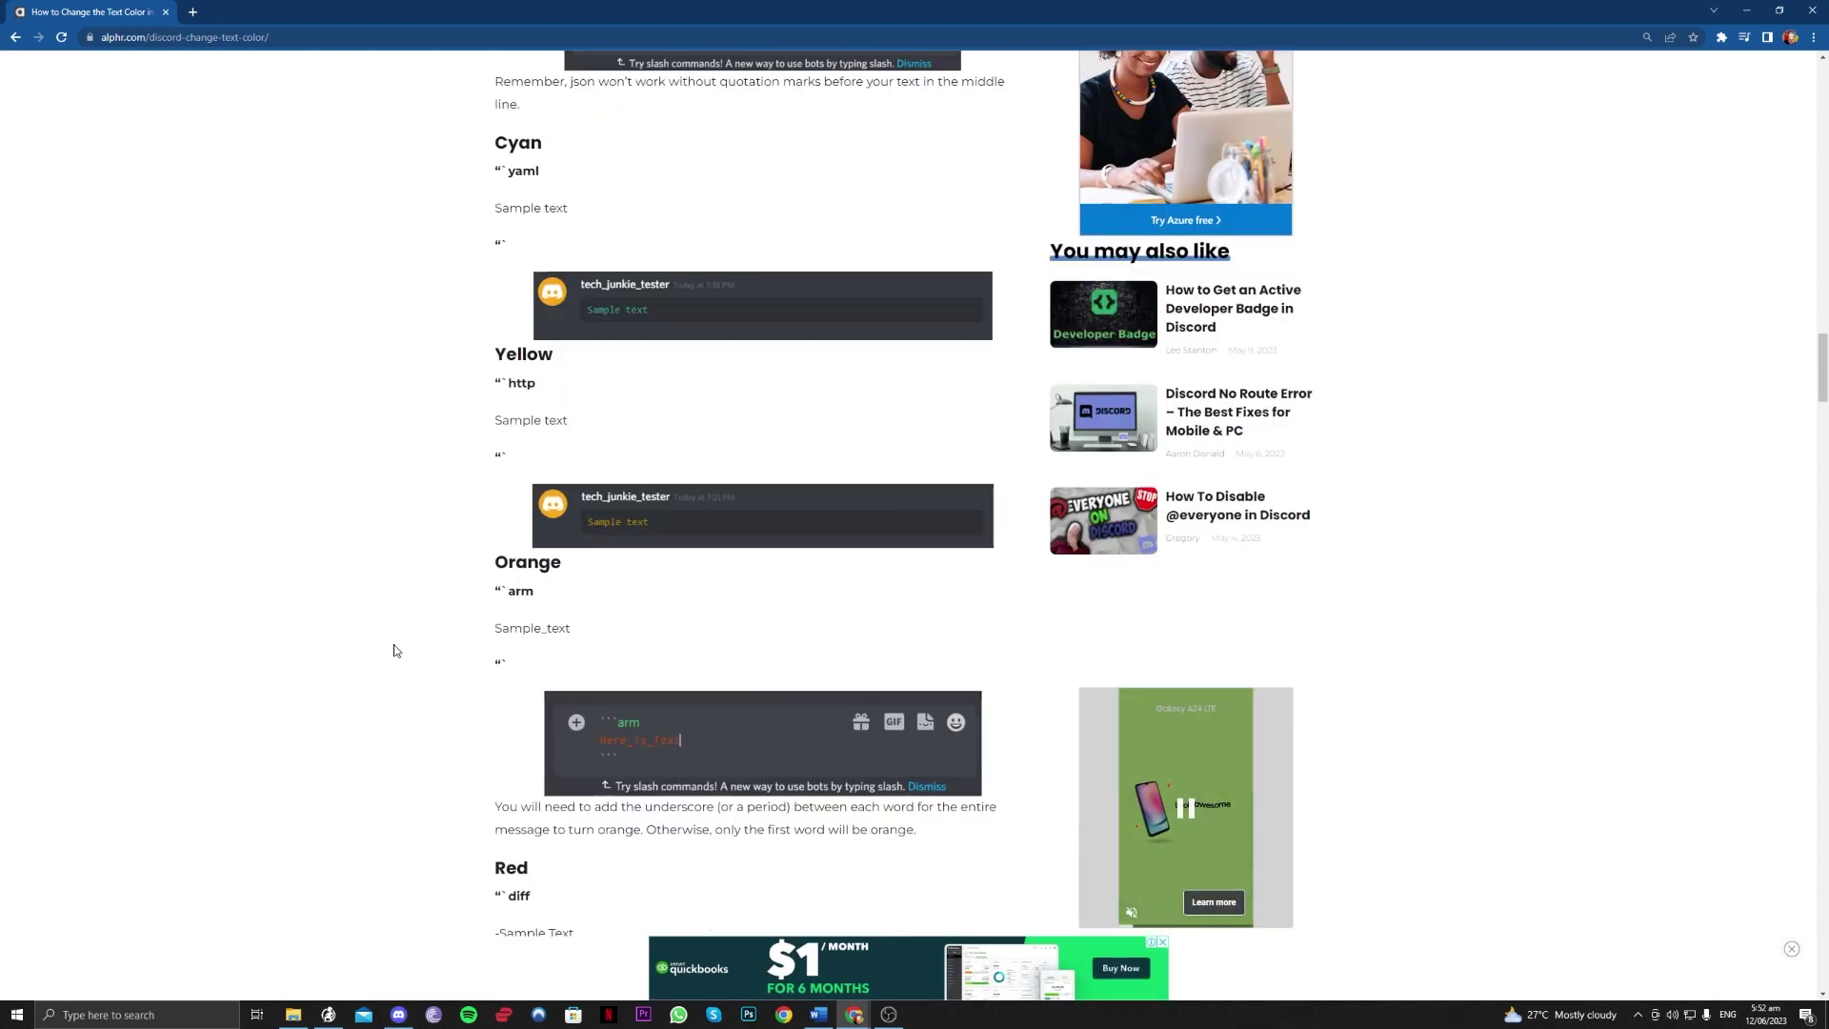
scroll(395, 651, down, 8)
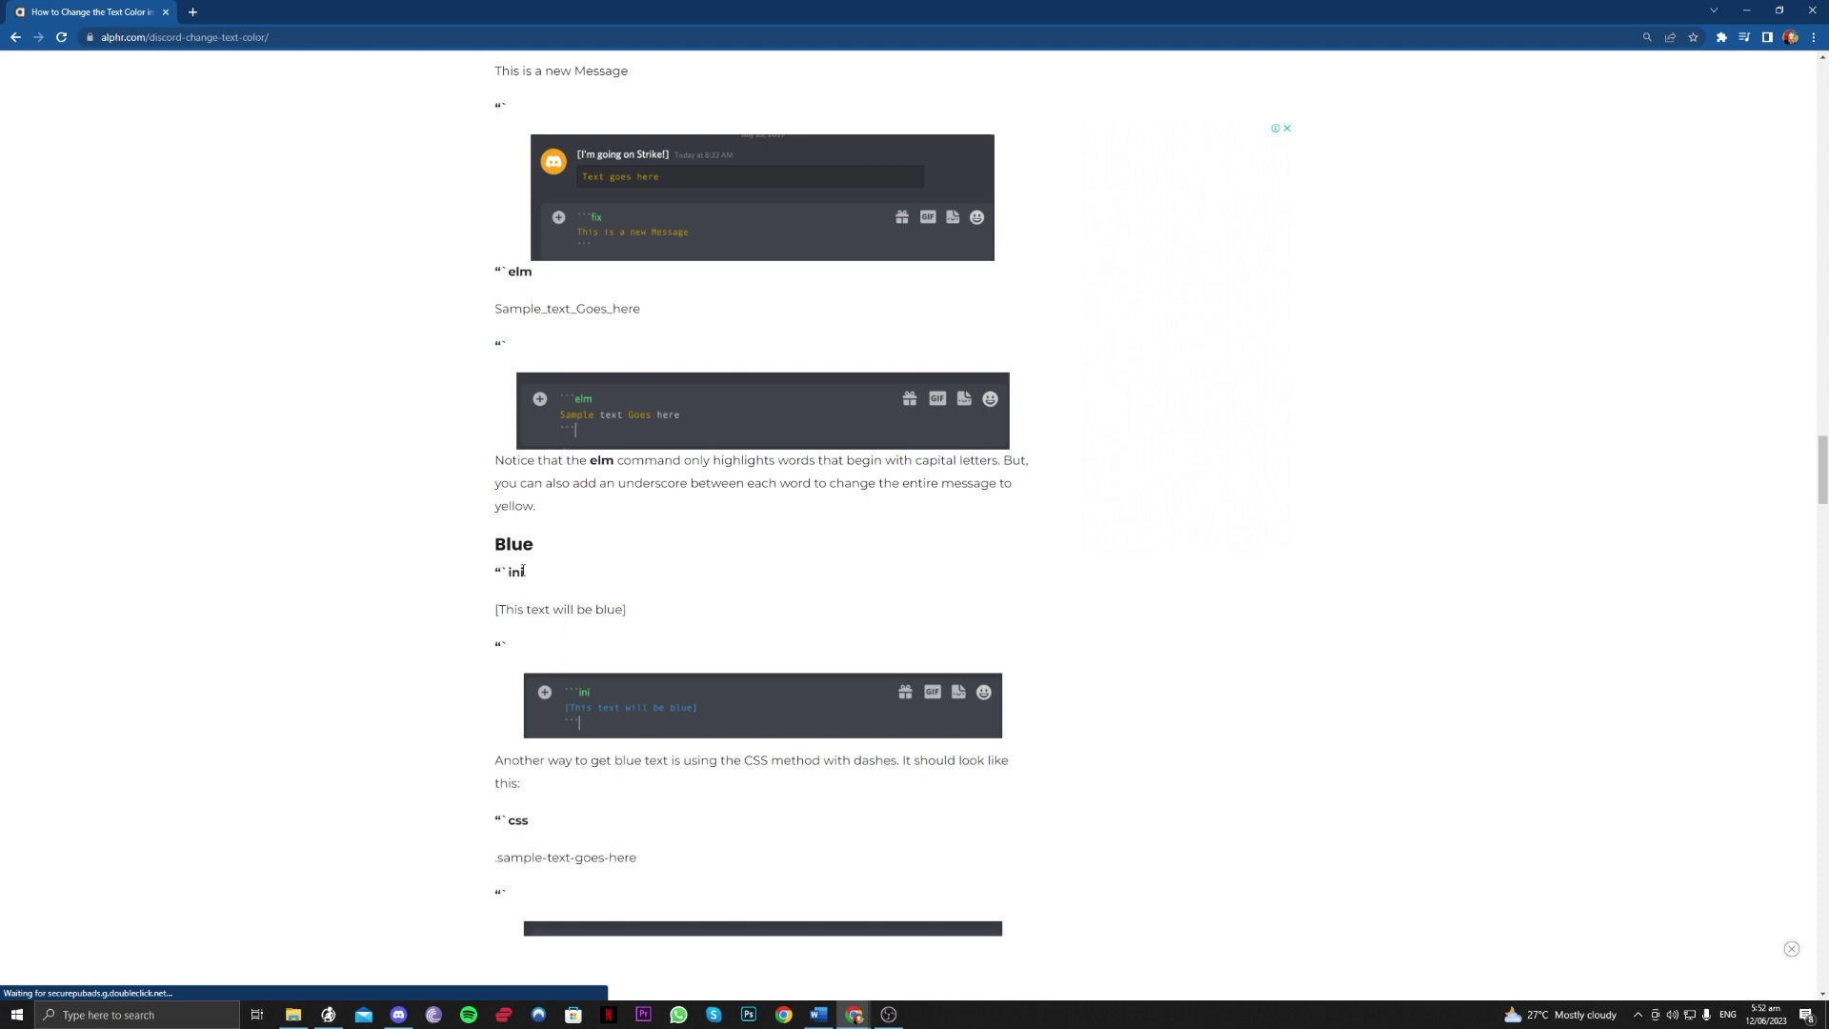
click(398, 1015)
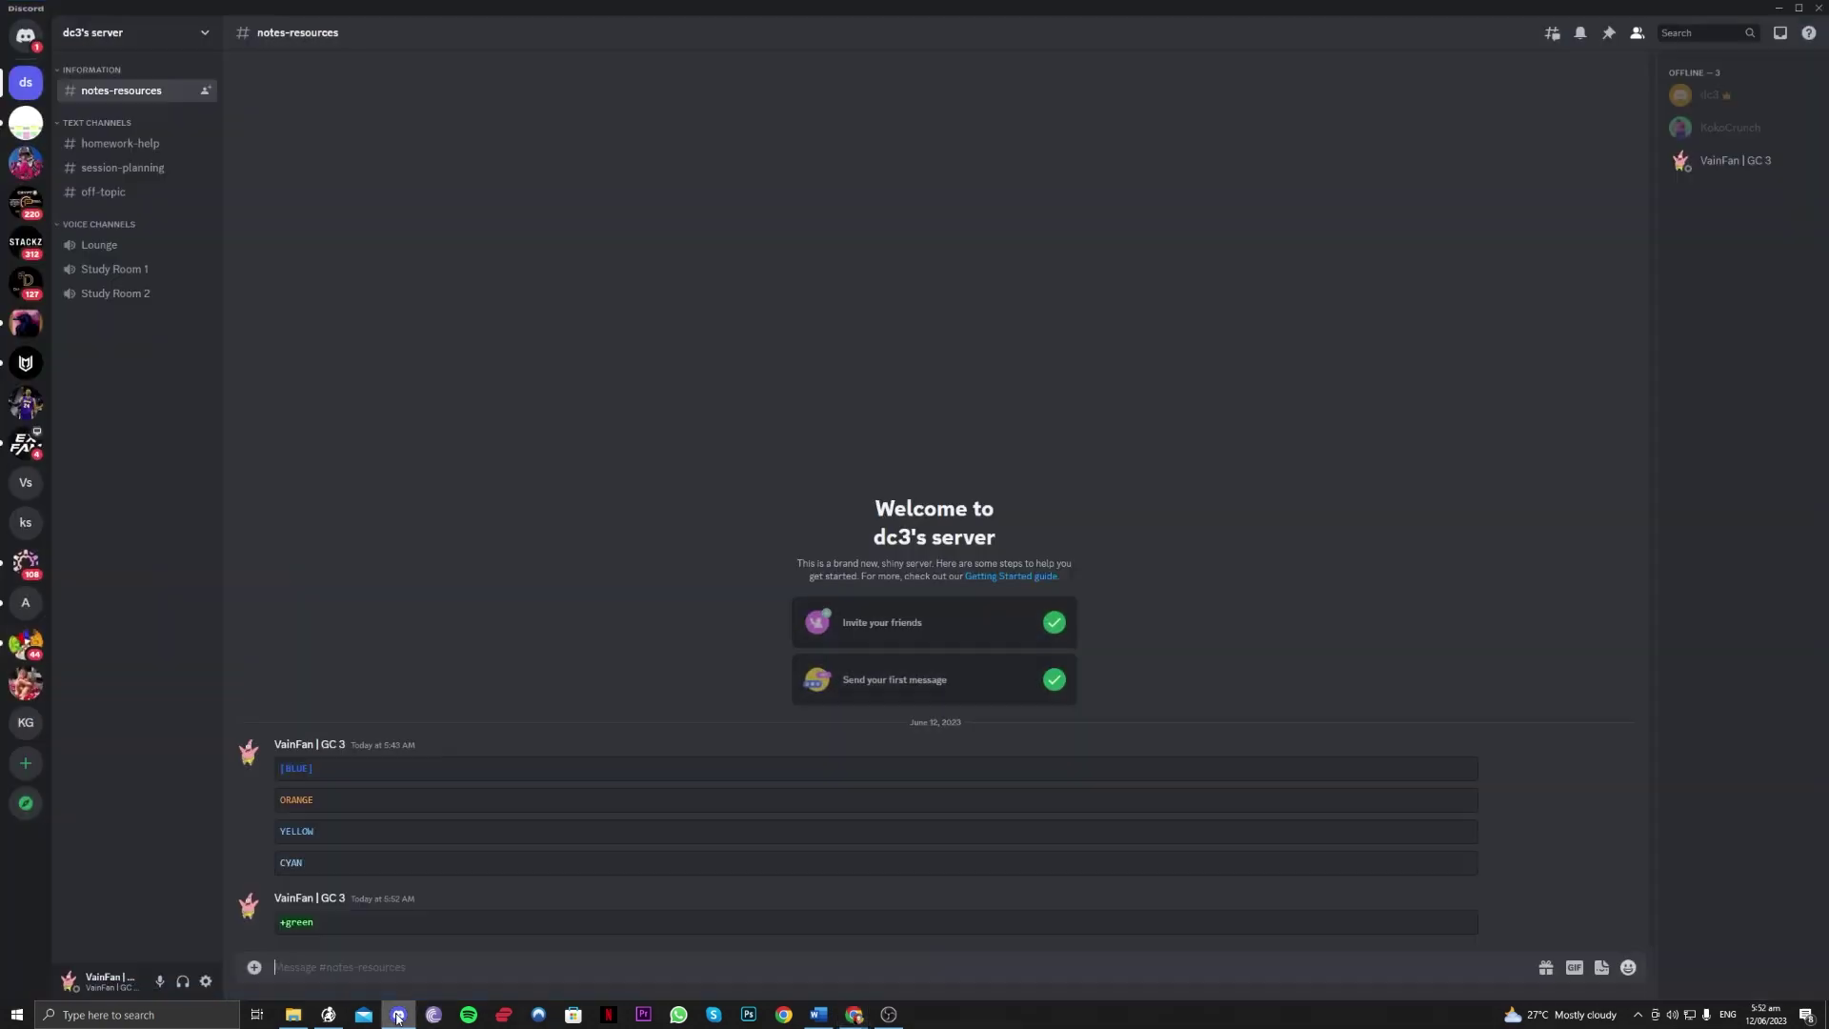
click(401, 1015)
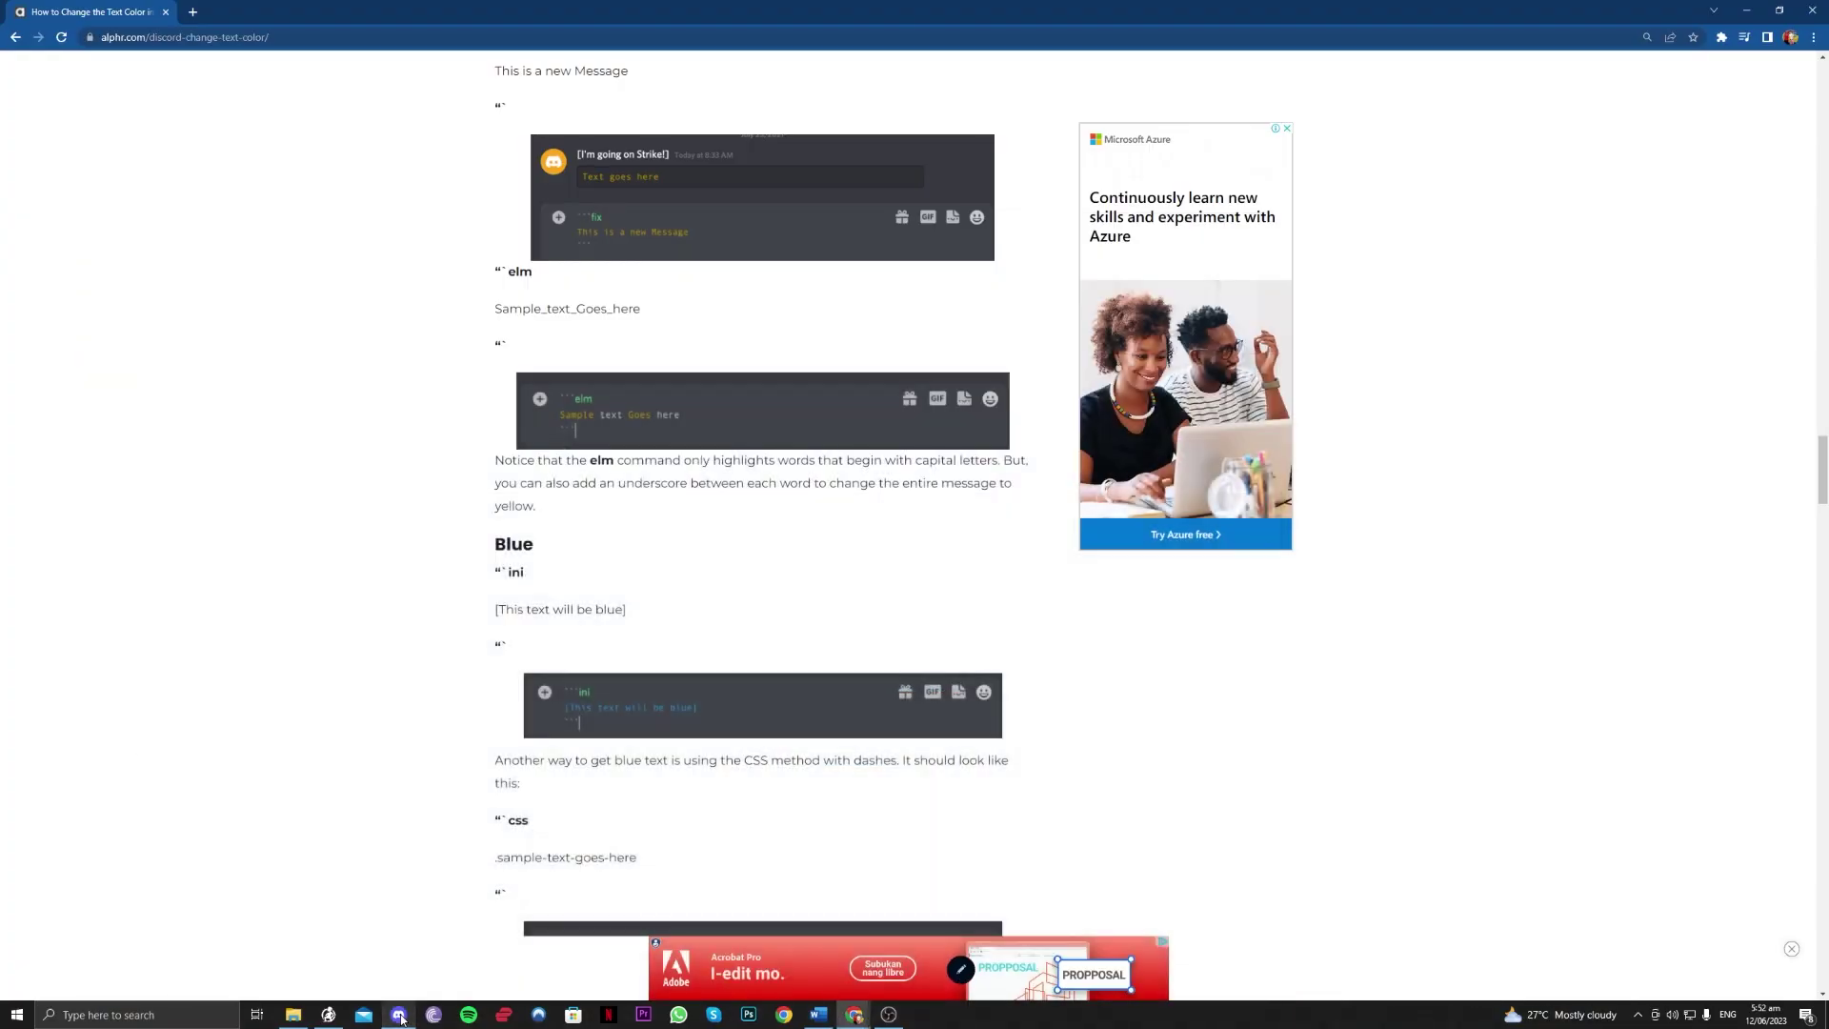
drag(632, 616, 478, 620)
click(641, 621)
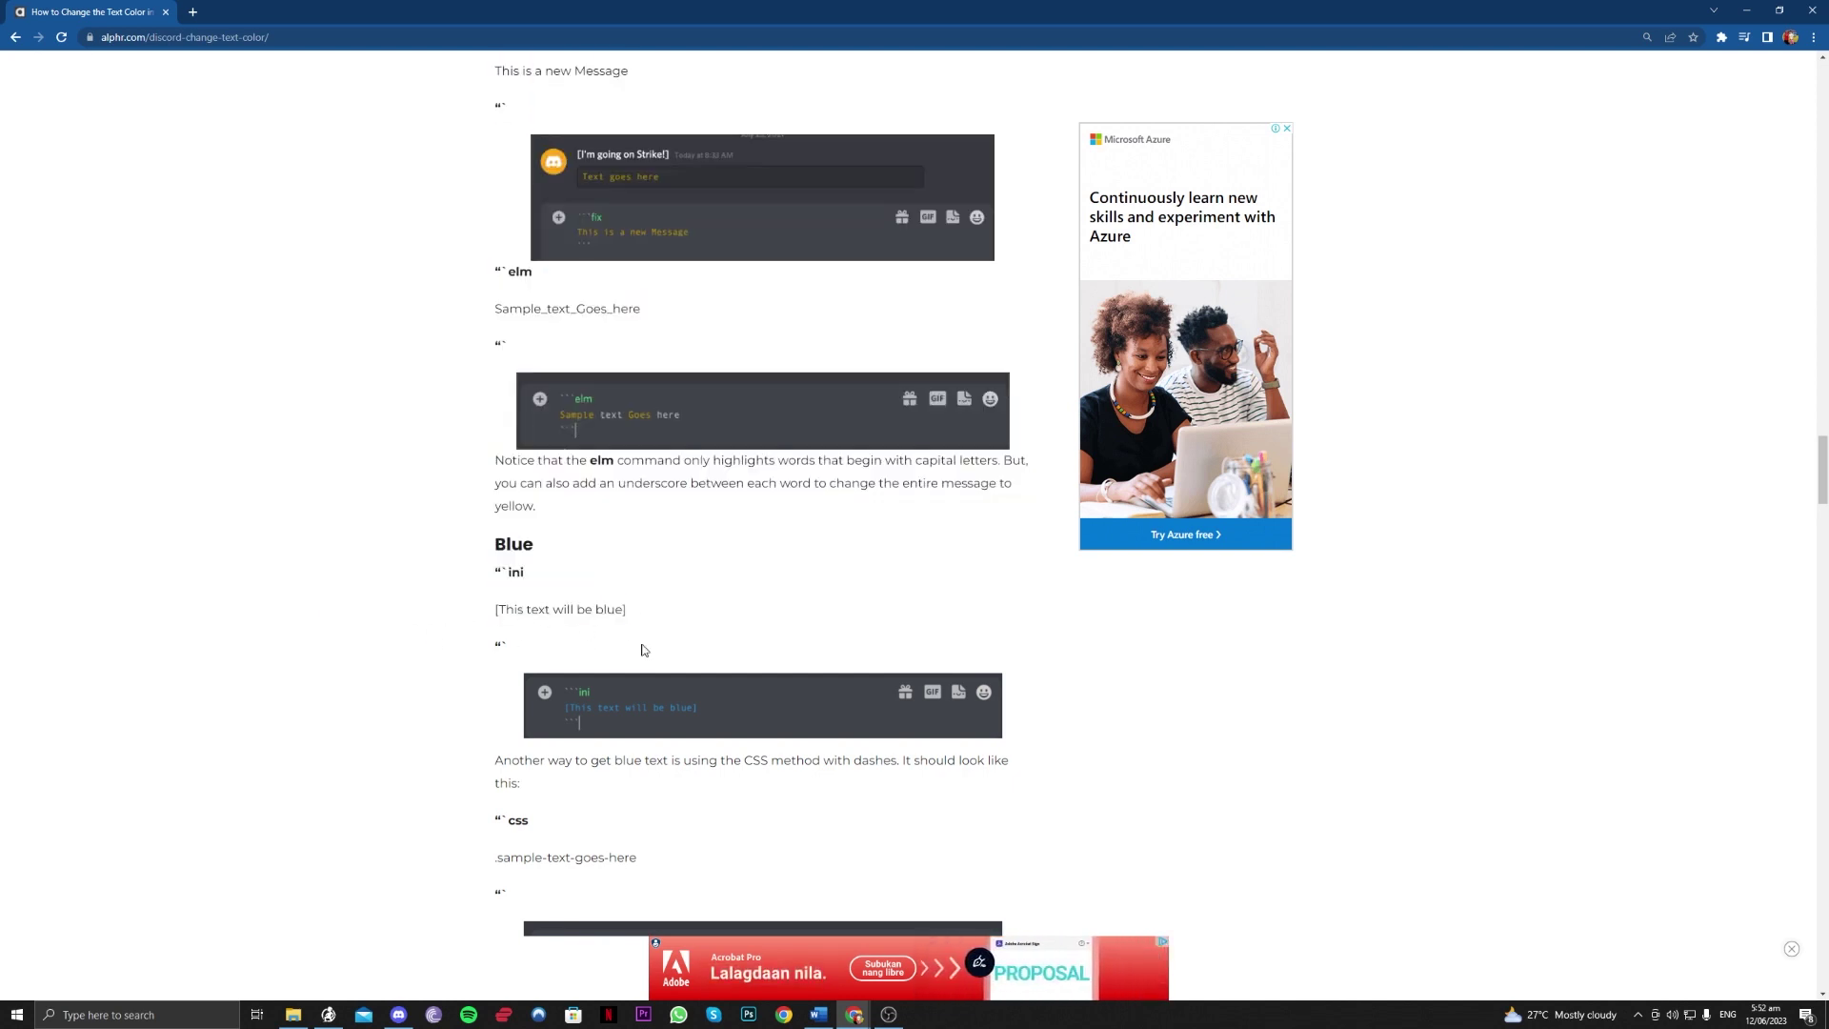
scroll(722, 633, down, 1)
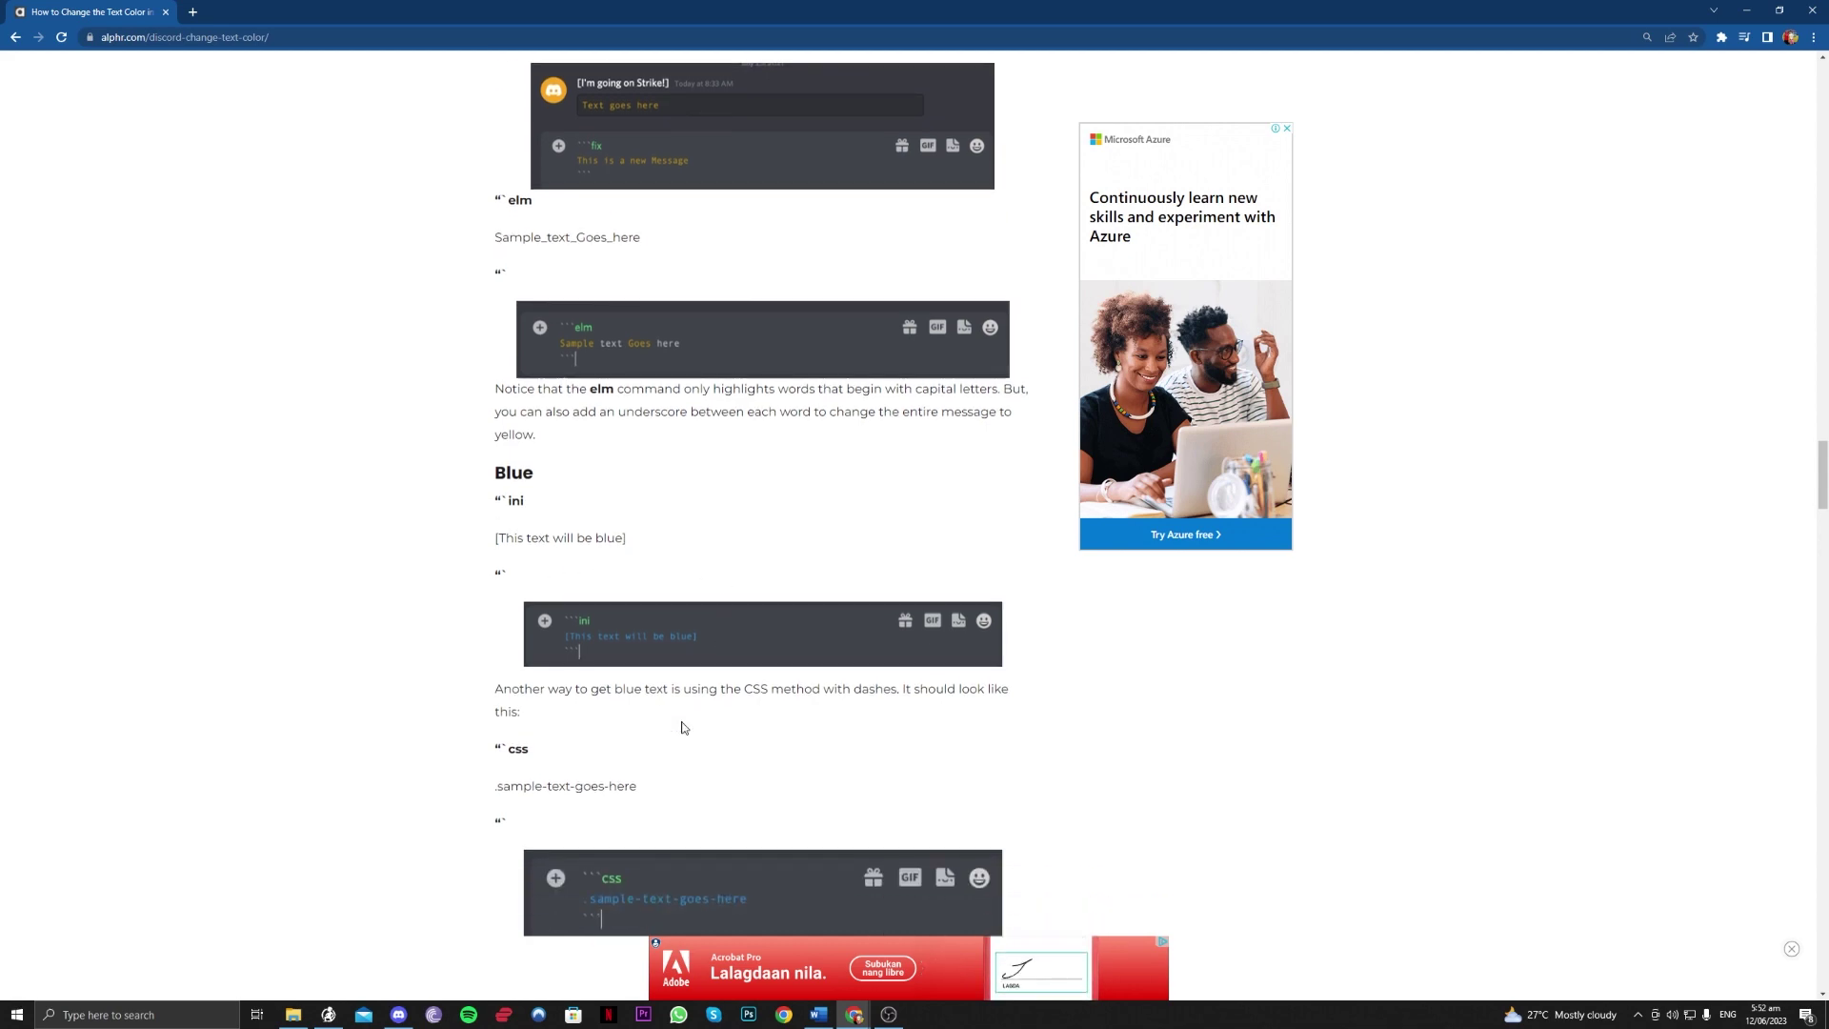
click(398, 1014)
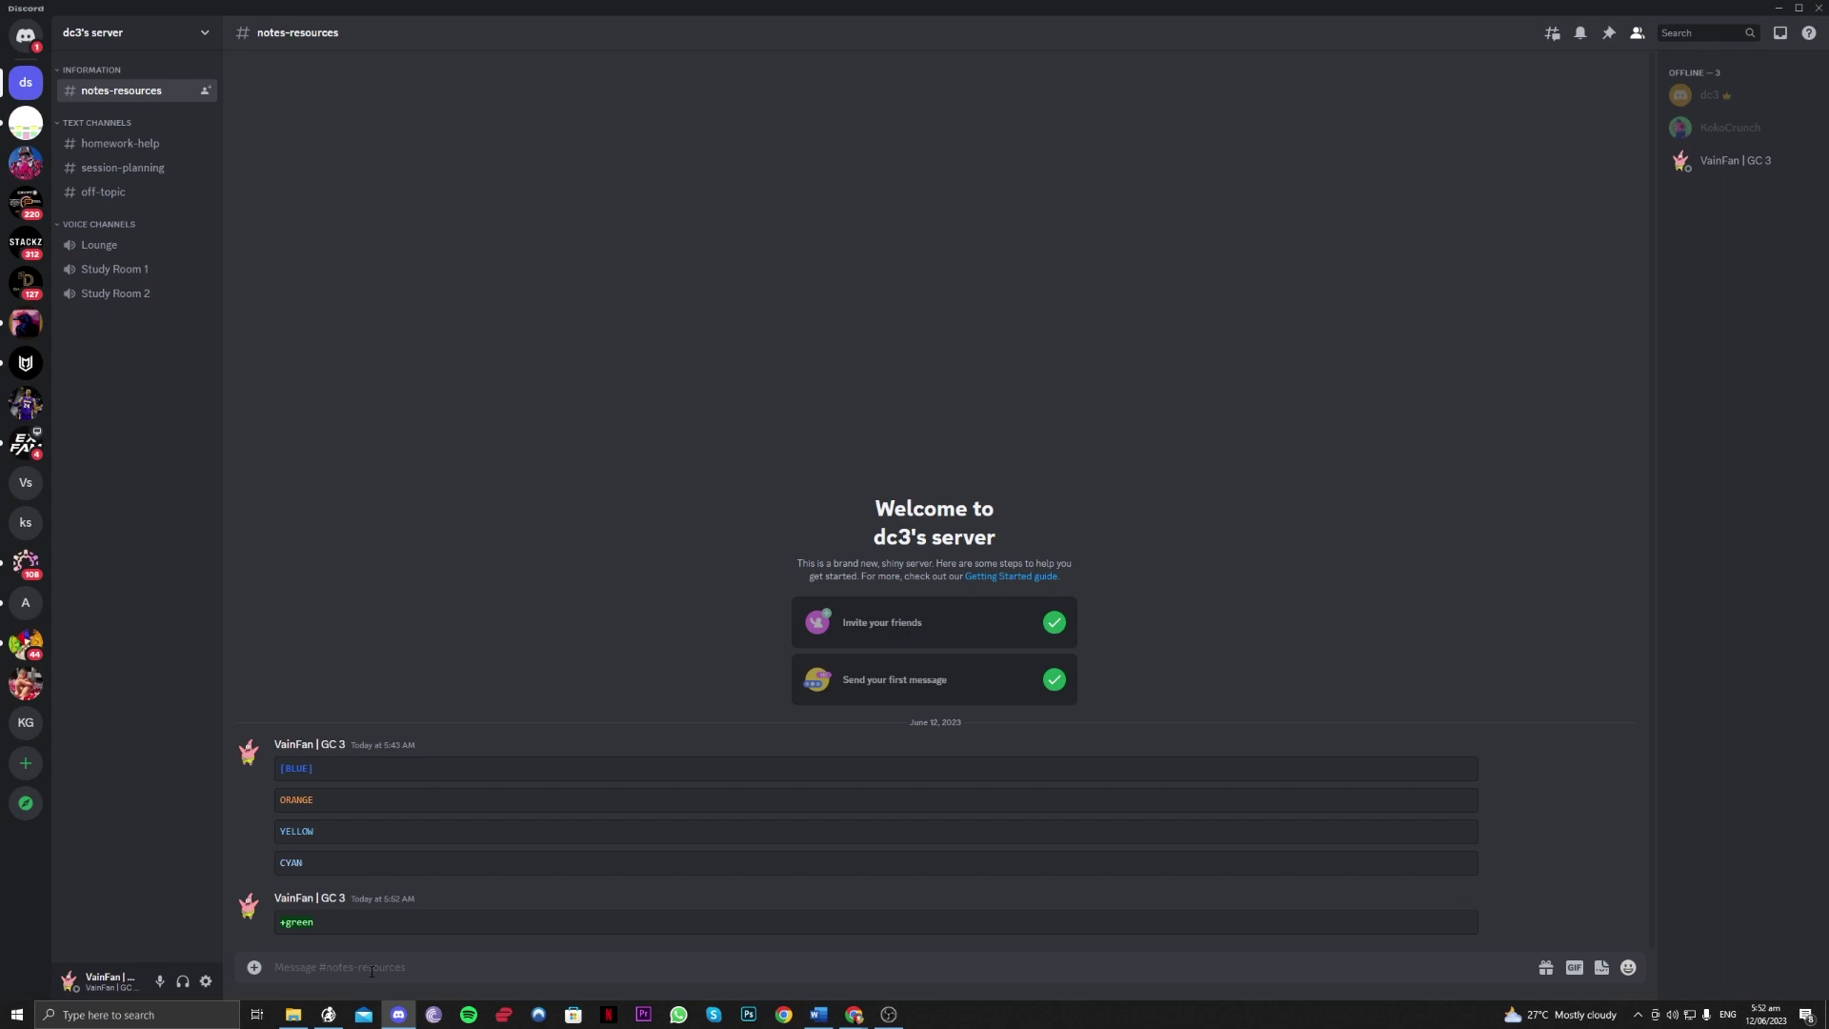
- Send an ```ini code block containing [blue] in Discord
click(371, 971)
text(```ini)
key(shift+Return)
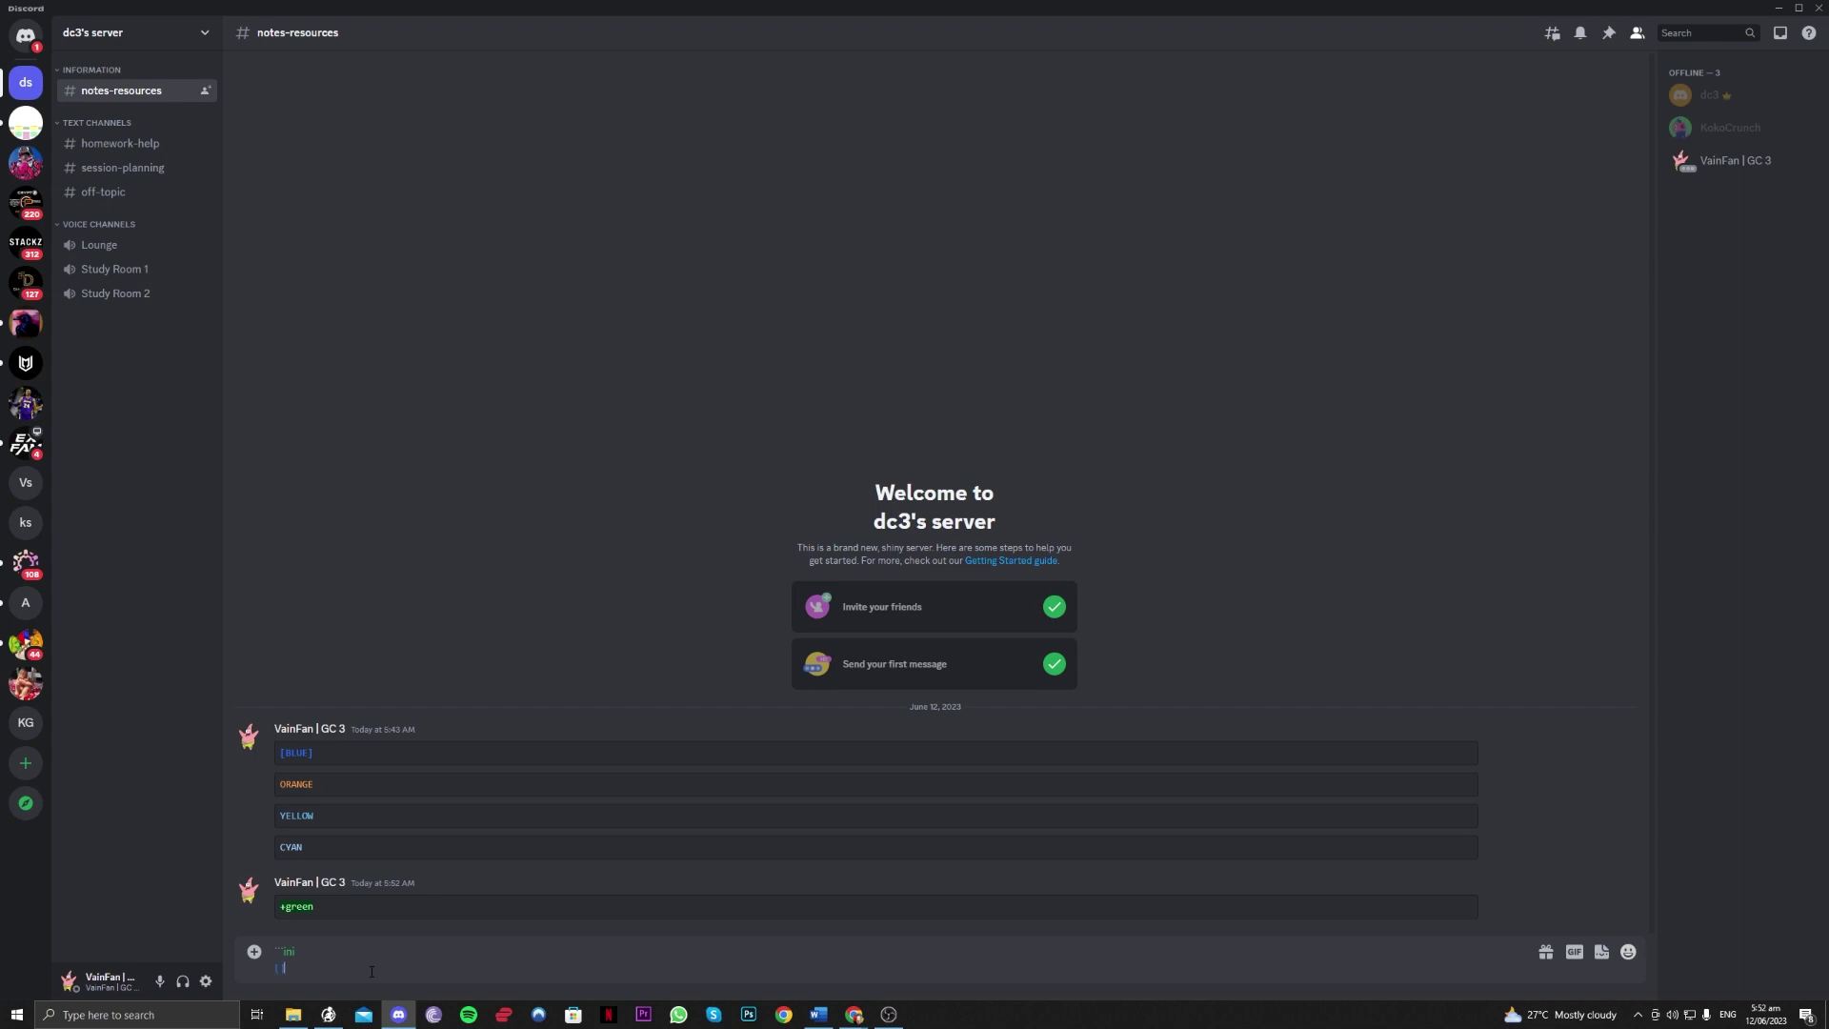
text([blue])
key(shift+Return)
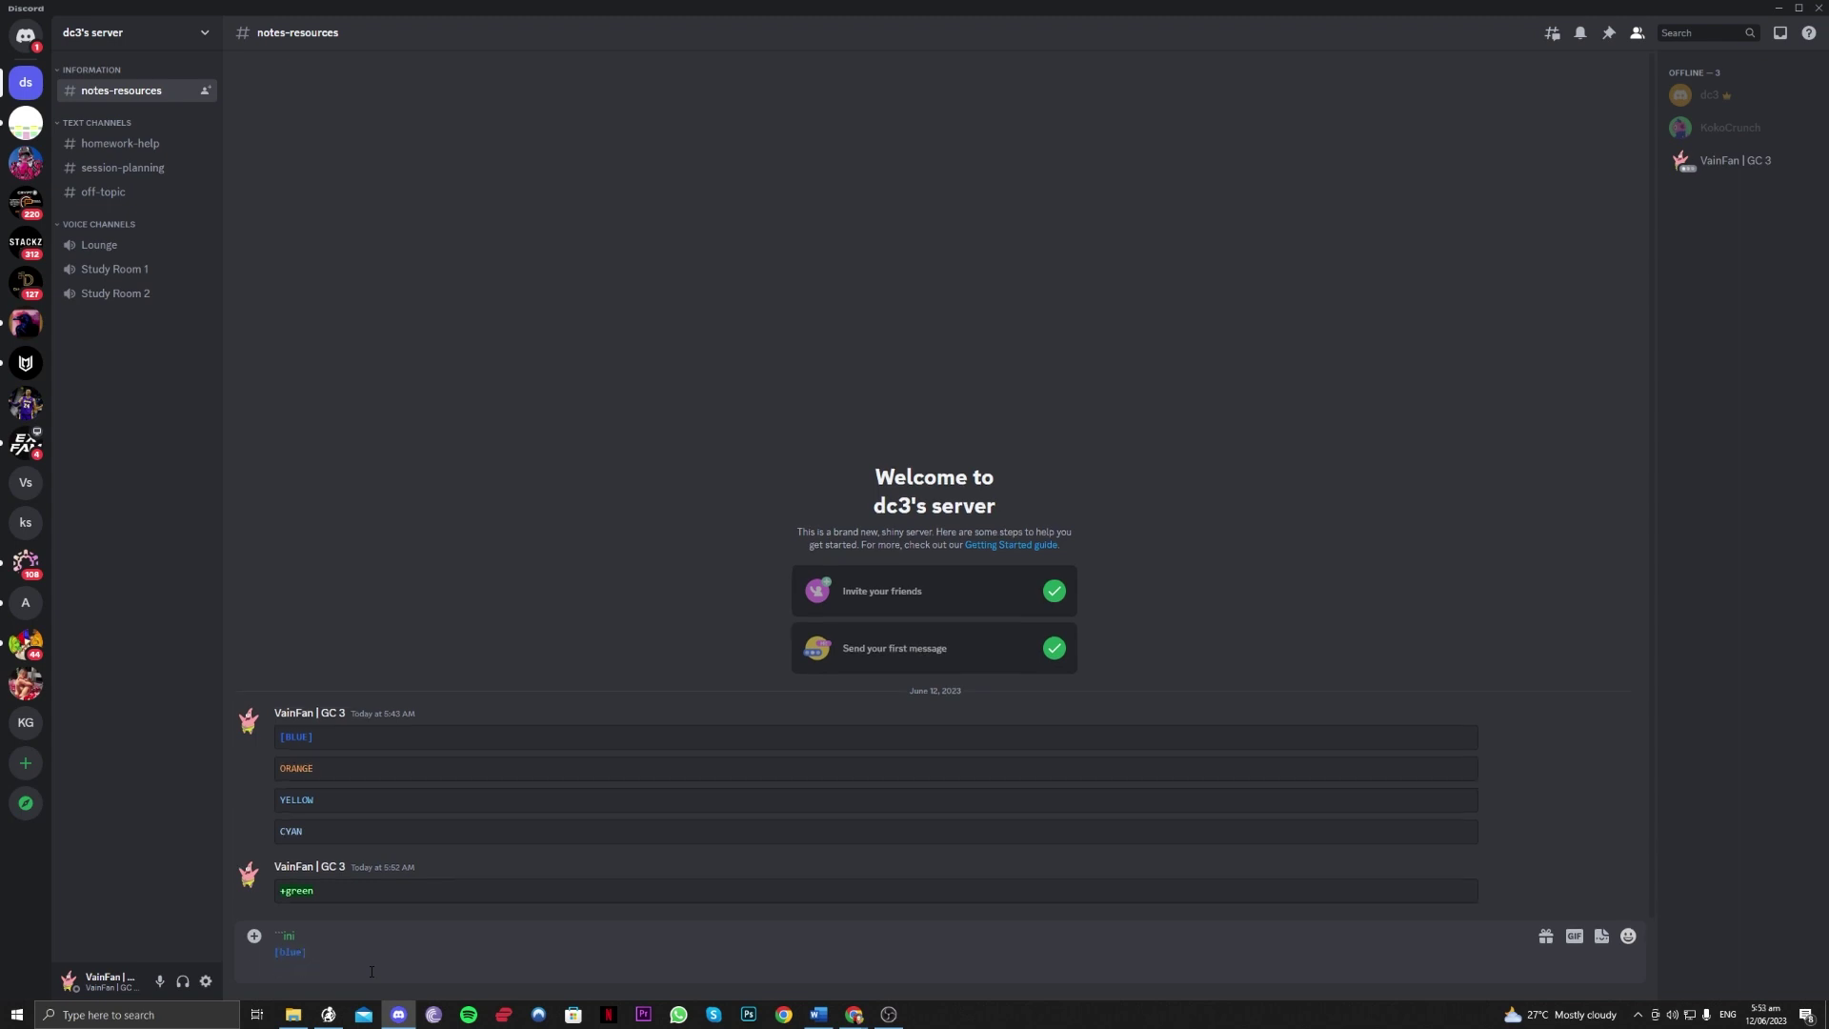
text(```)
key(Return)
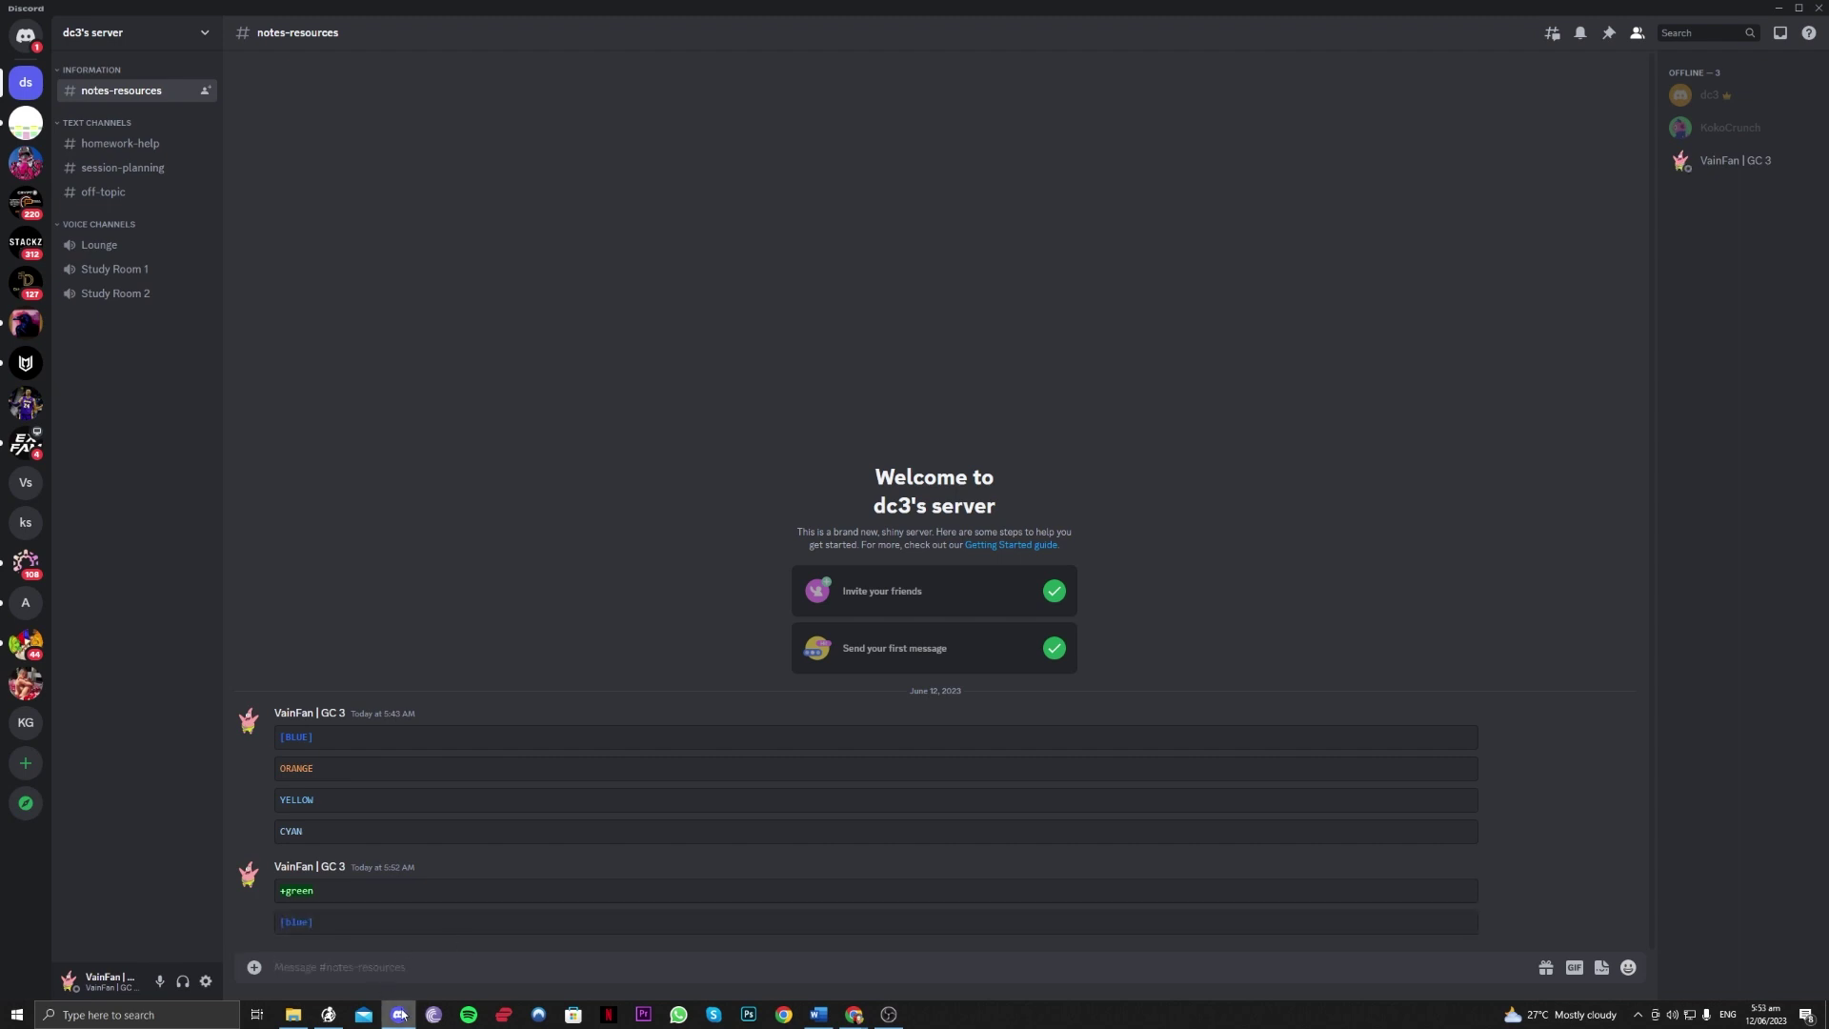
- Check the article's css blue-text example and begin a ```css message in Discord
click(405, 1004)
scroll(503, 733, down, 1)
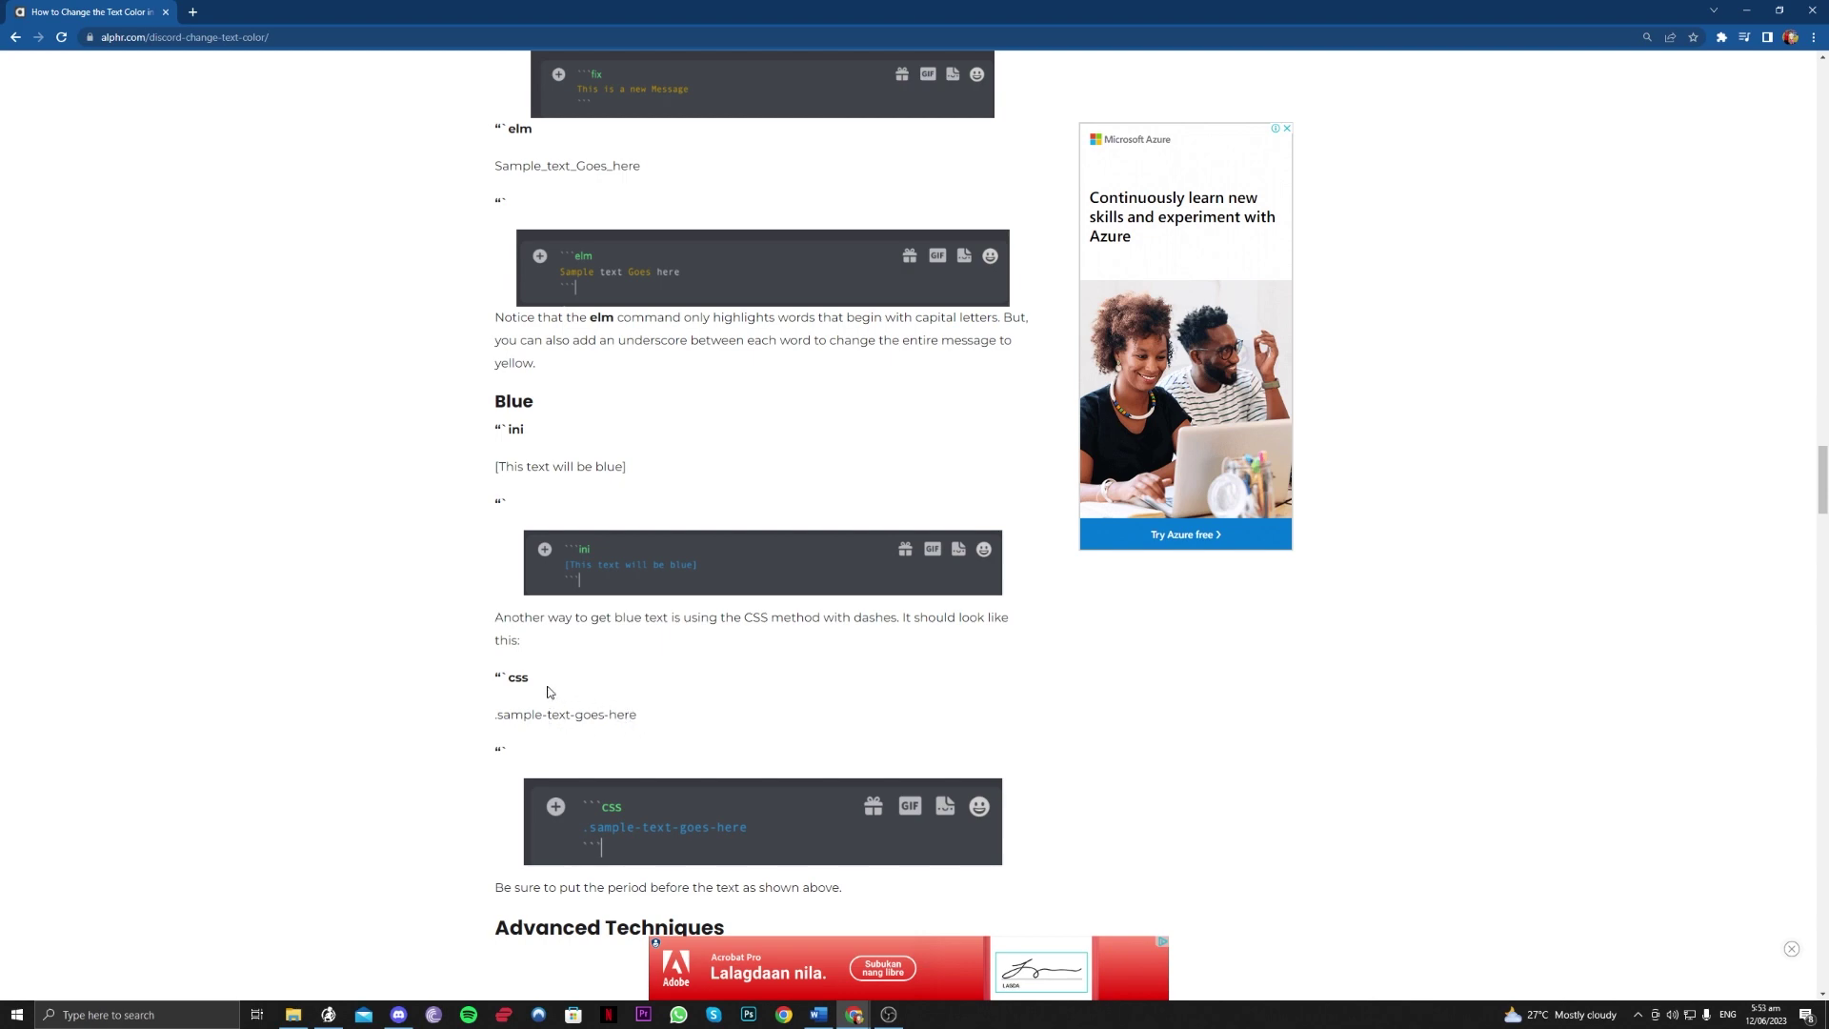
click(400, 1014)
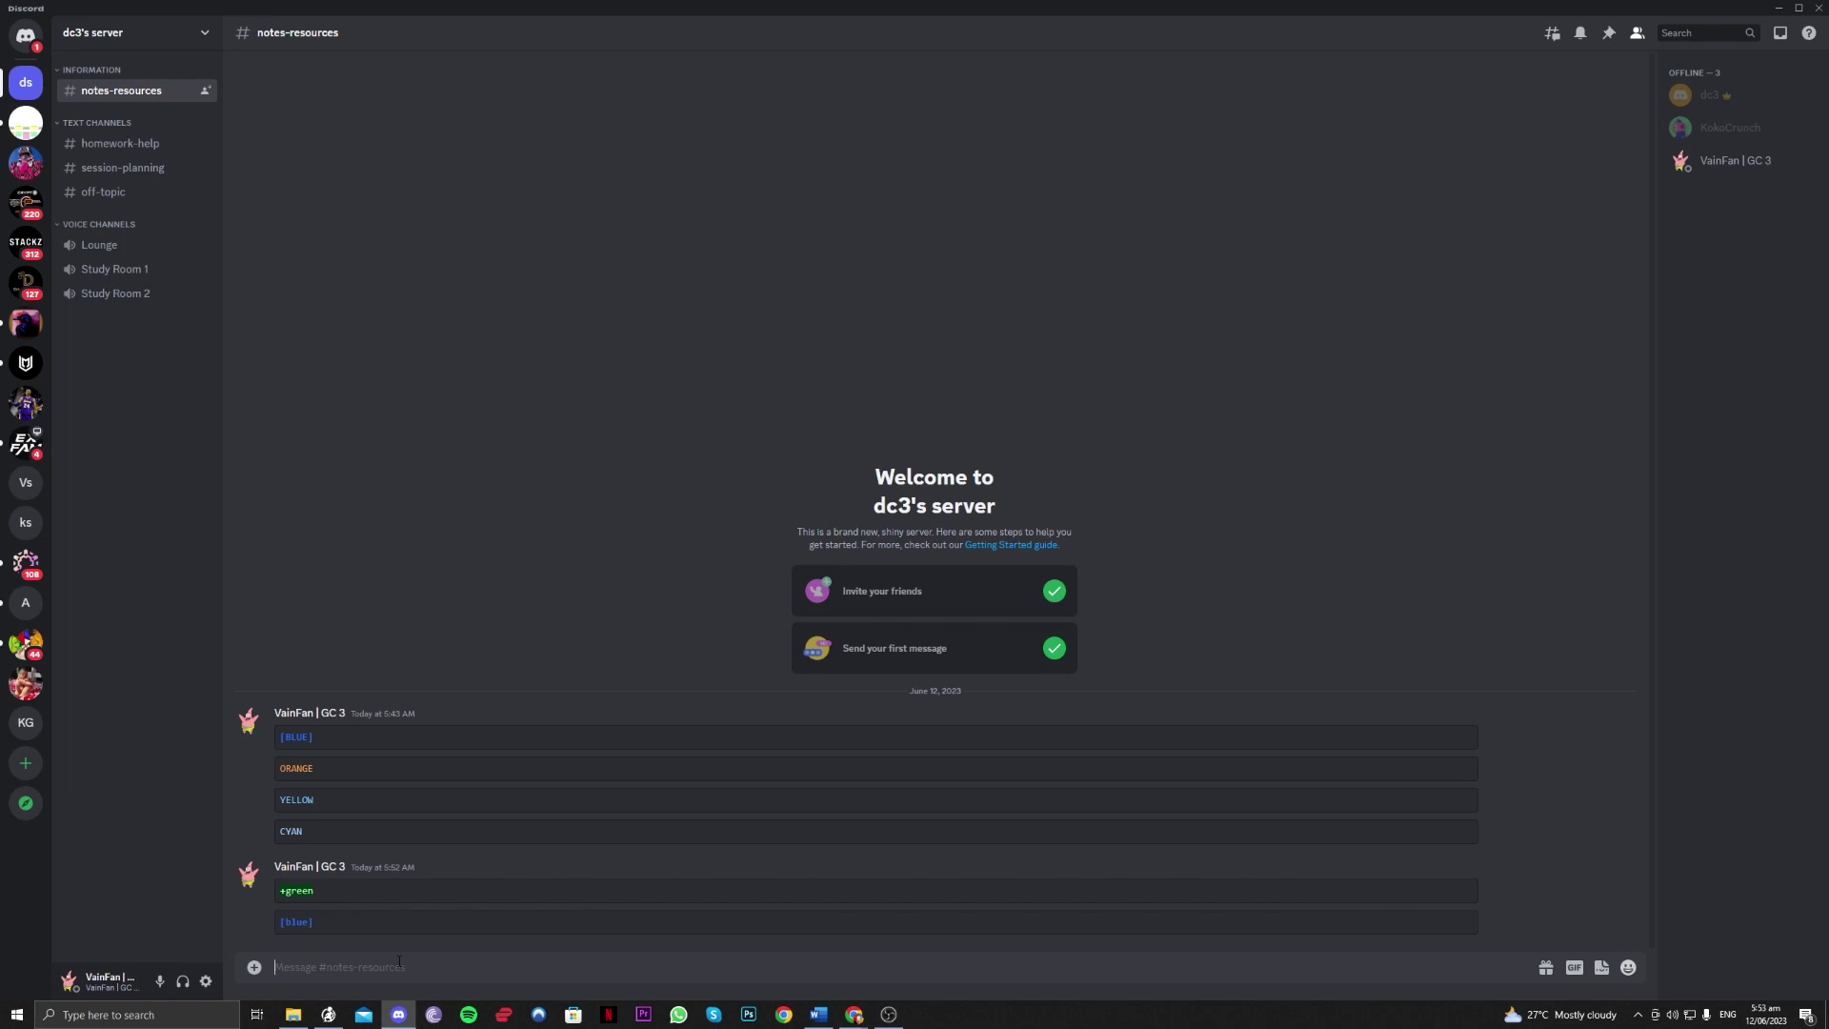
text(```css)
click(402, 1016)
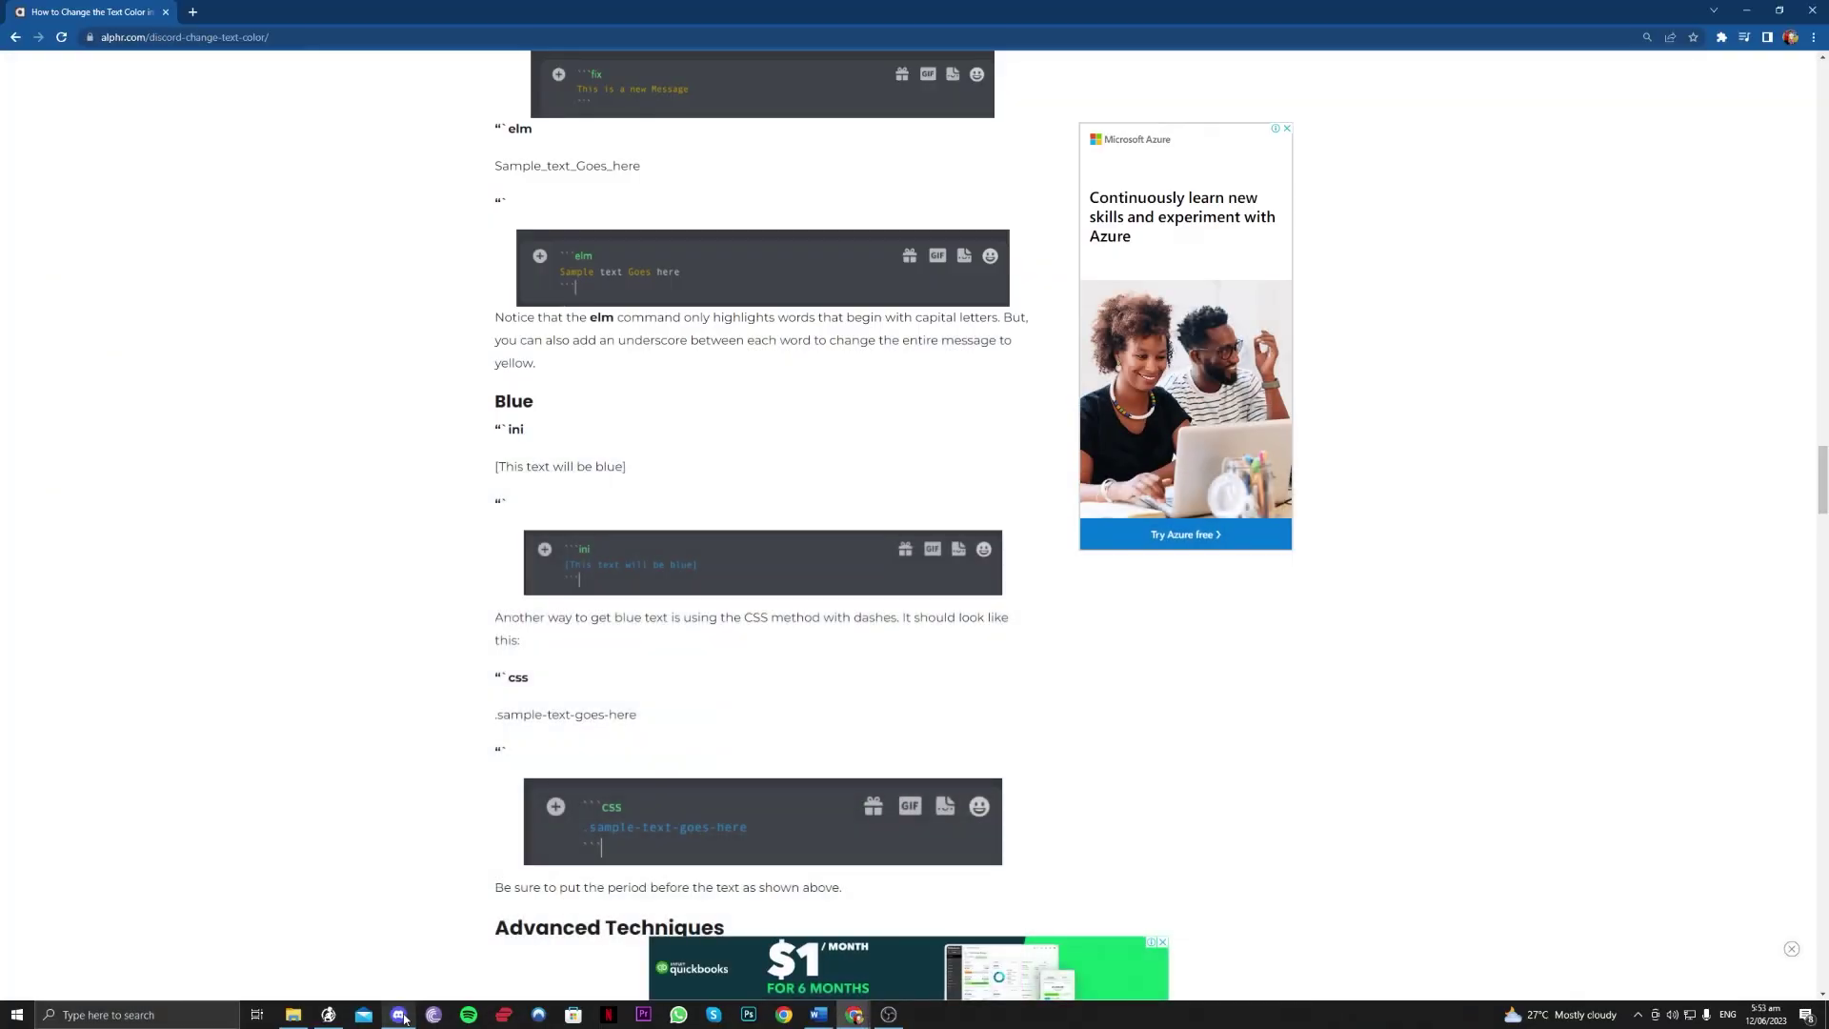
- Finish the css block with the line .sample, close it and send it
click(400, 1015)
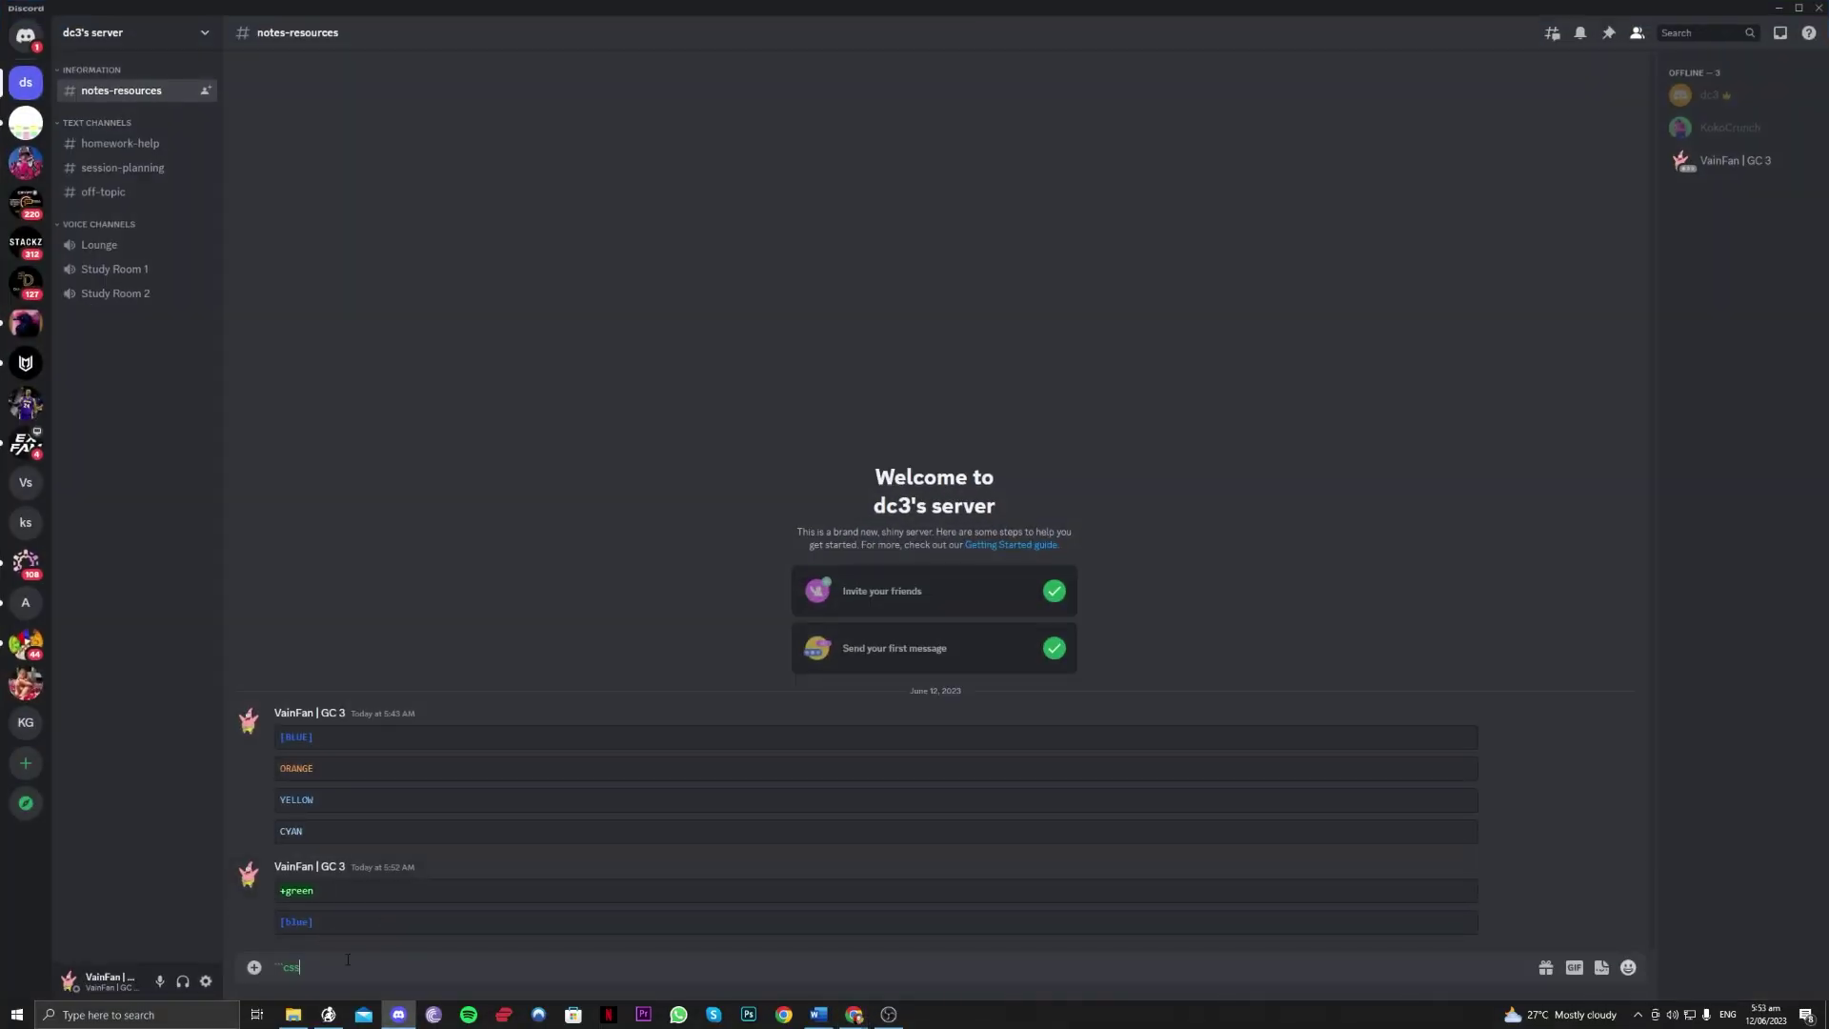
key(shift+Return)
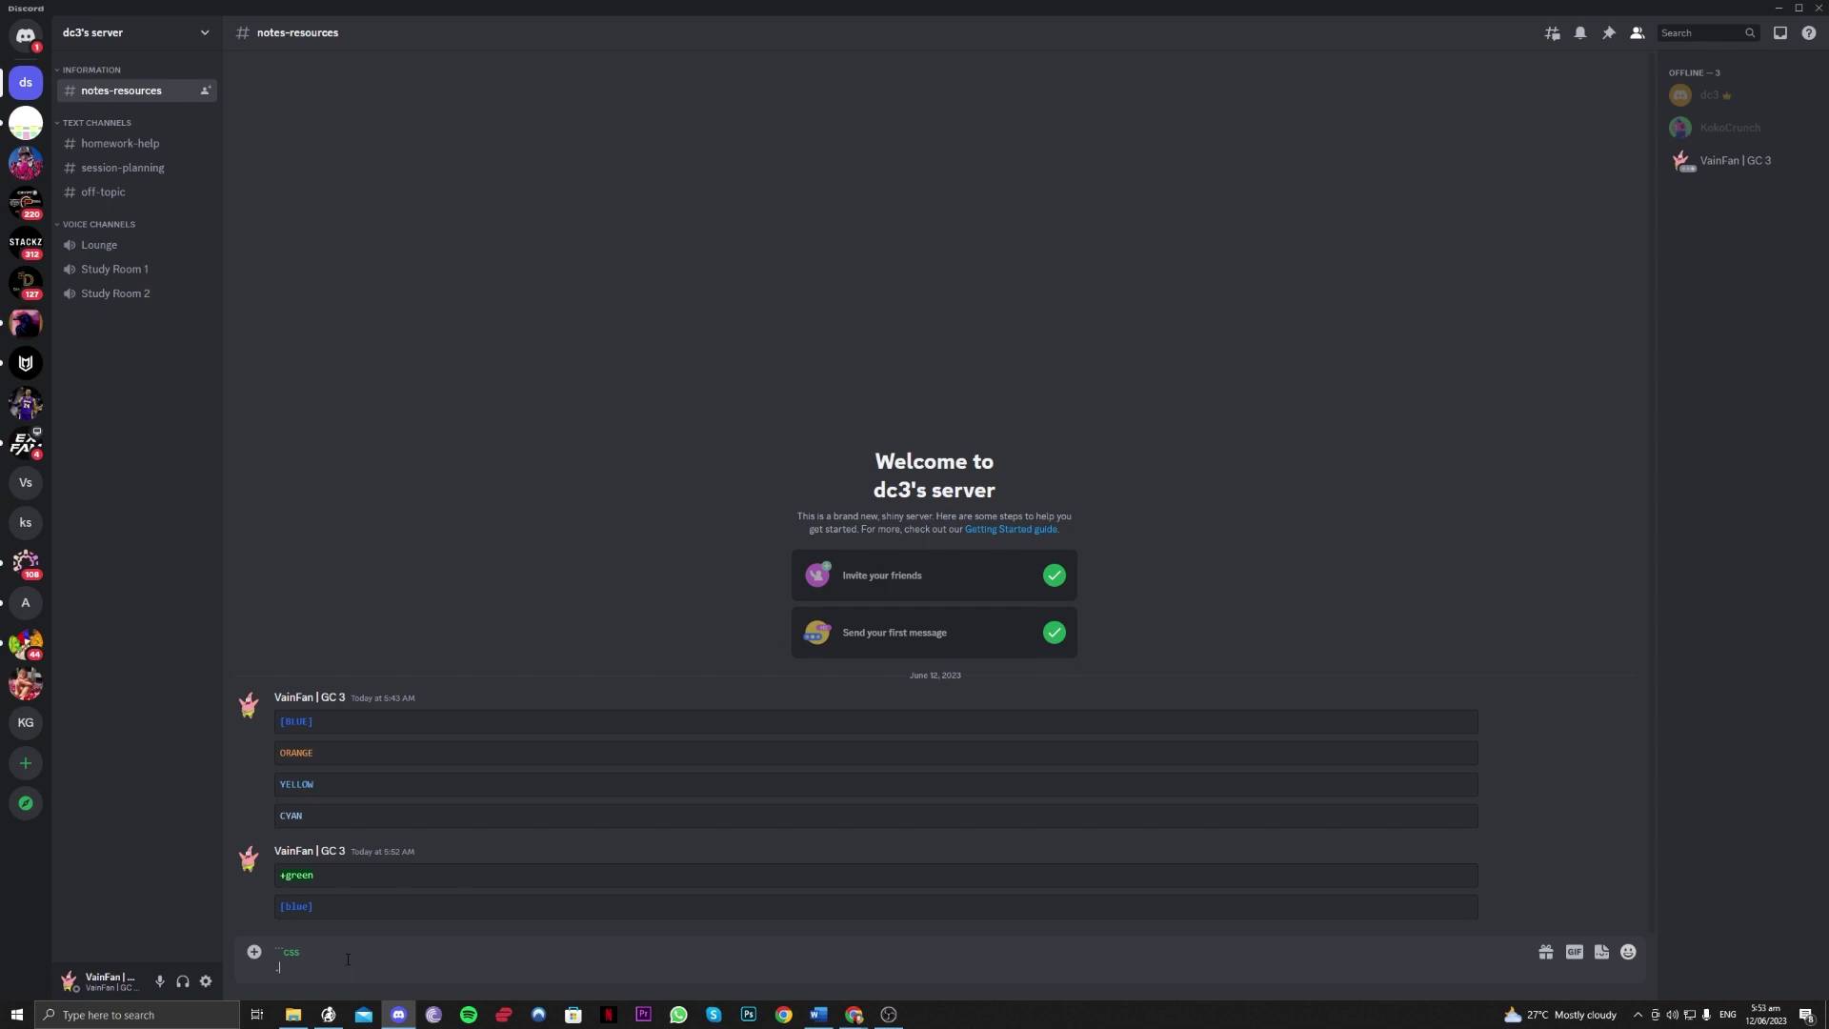
text(.sample)
click(400, 1019)
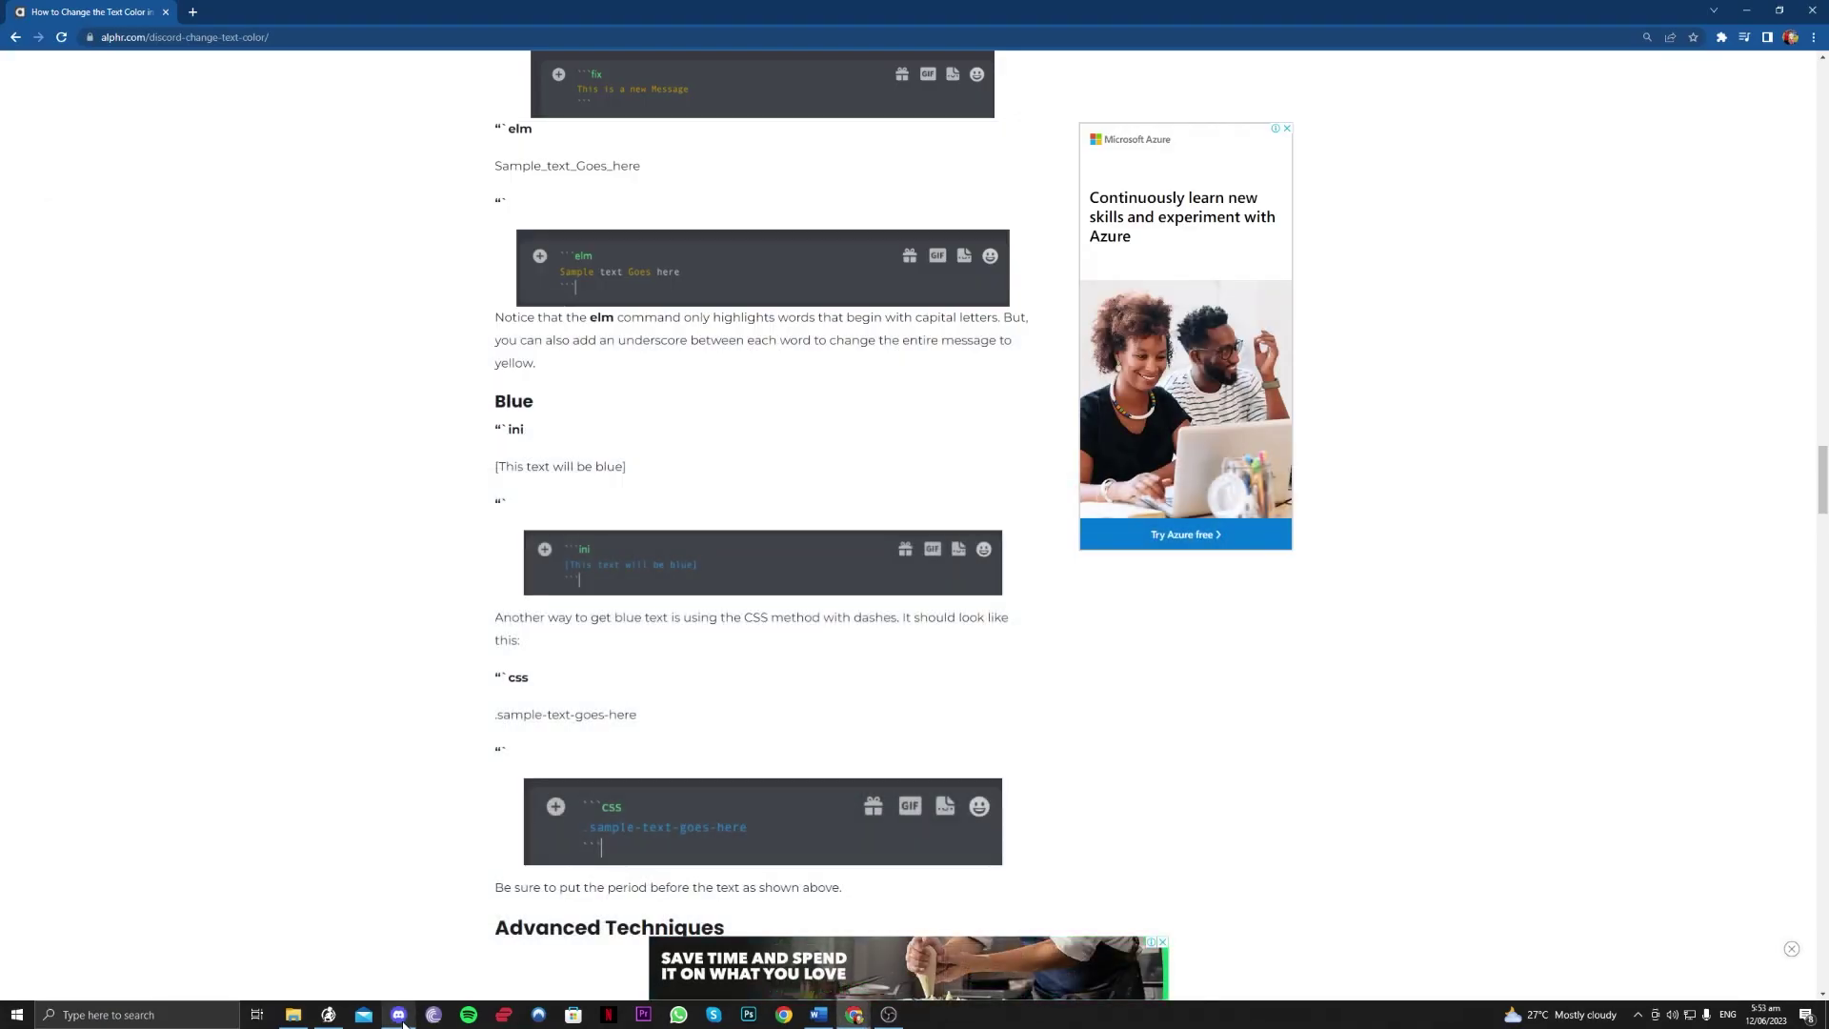
click(400, 1018)
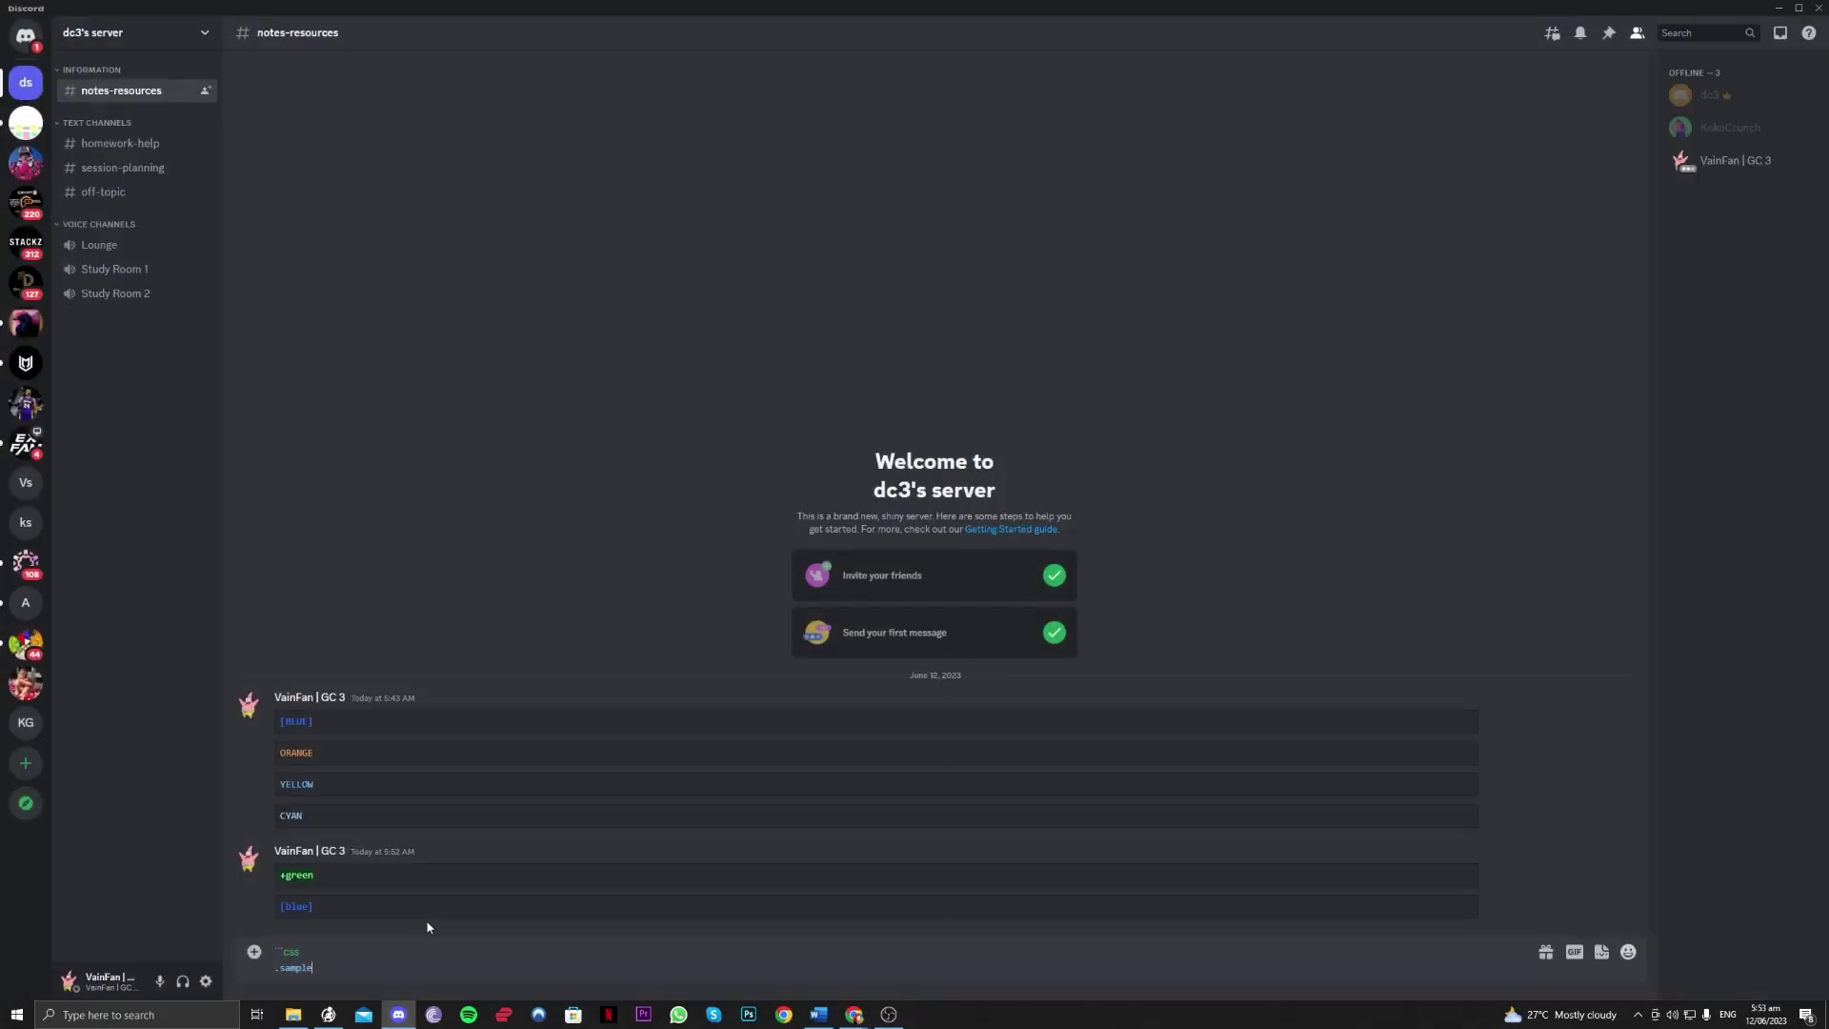
key(shift+Return)
text(`)
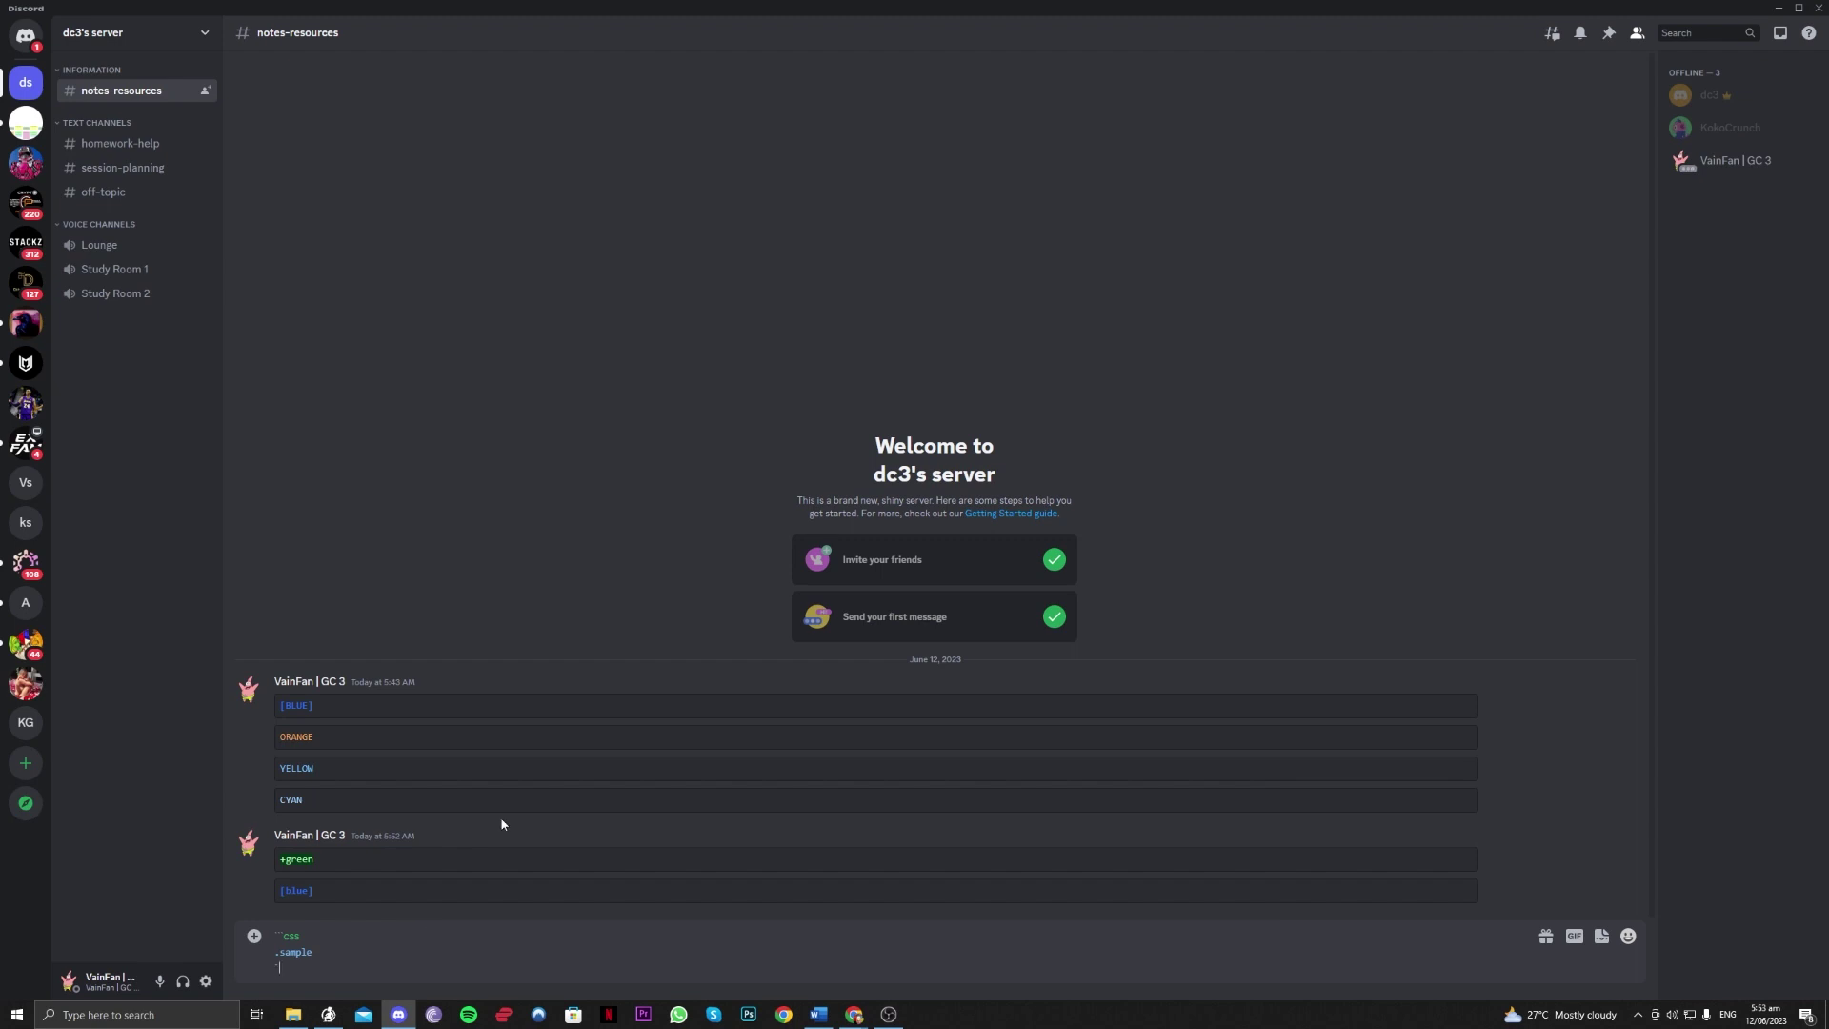
text(`)
key(Return)
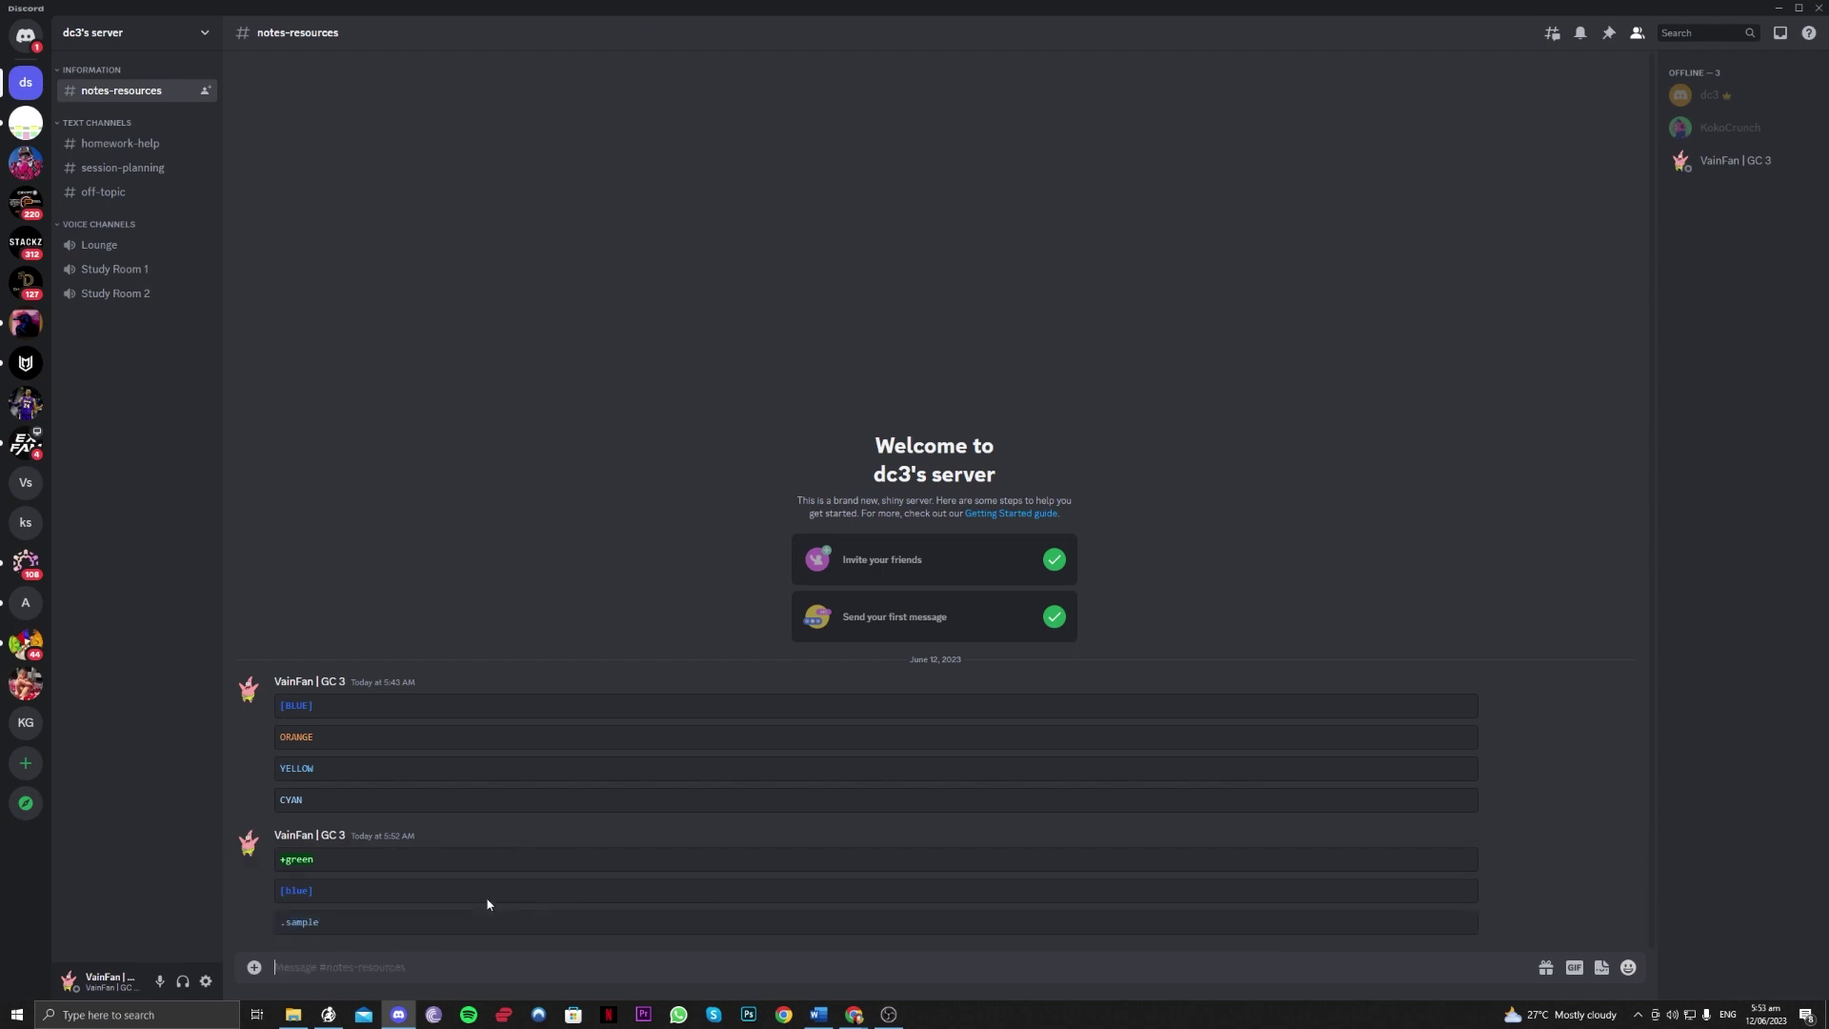
drag(322, 928, 279, 928)
click(324, 924)
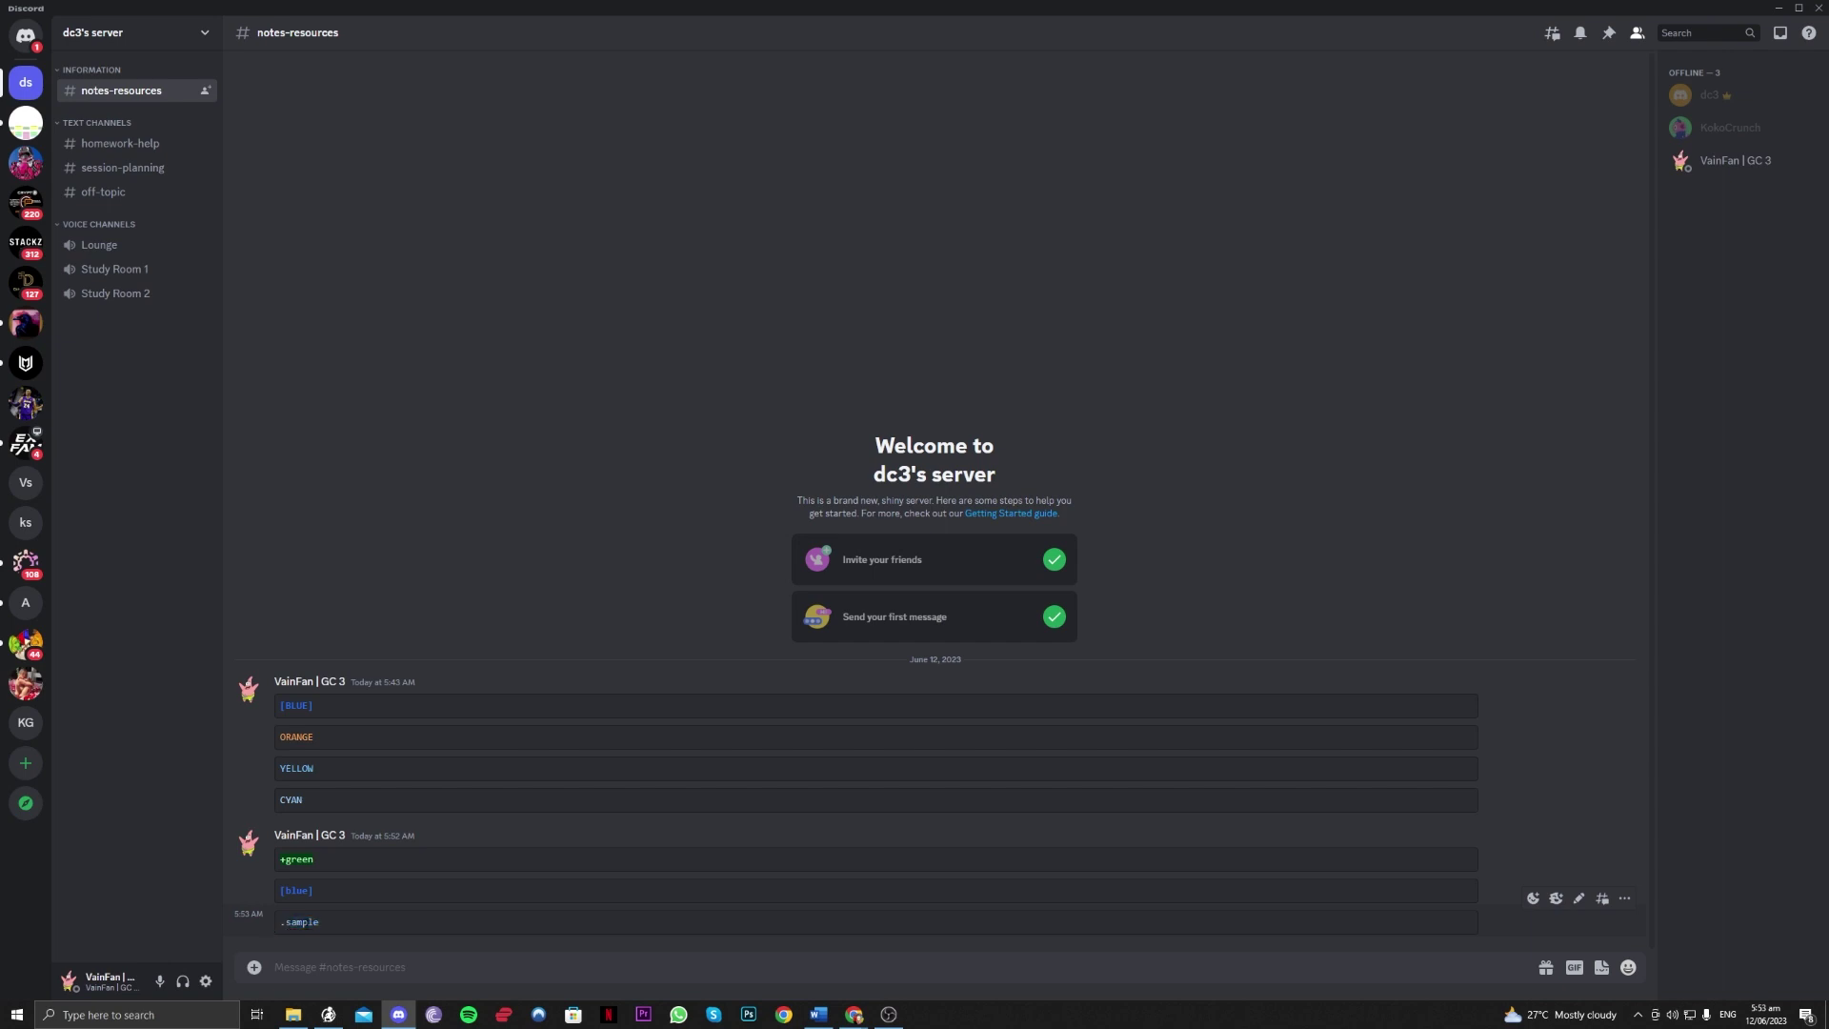
- Scroll the article up to the Yellowish section, then bring Discord back
click(407, 1018)
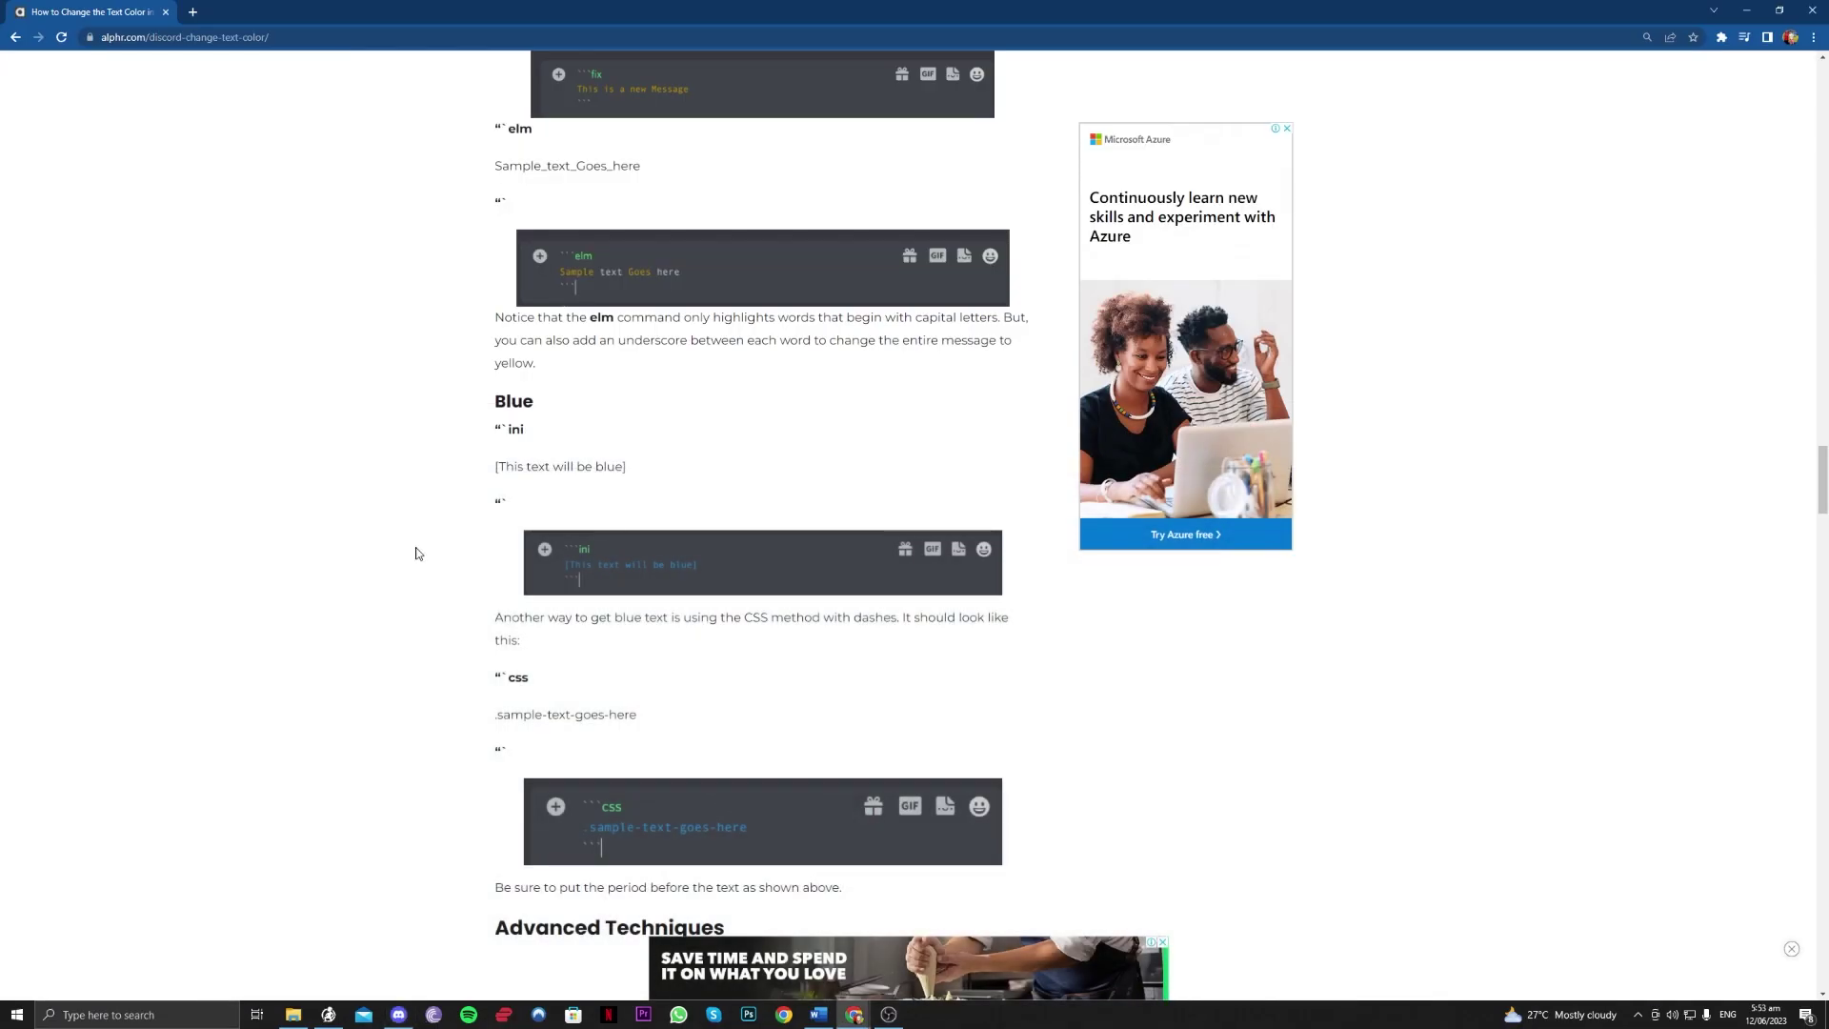
scroll(416, 552, up, 4)
scroll(416, 552, up, 1)
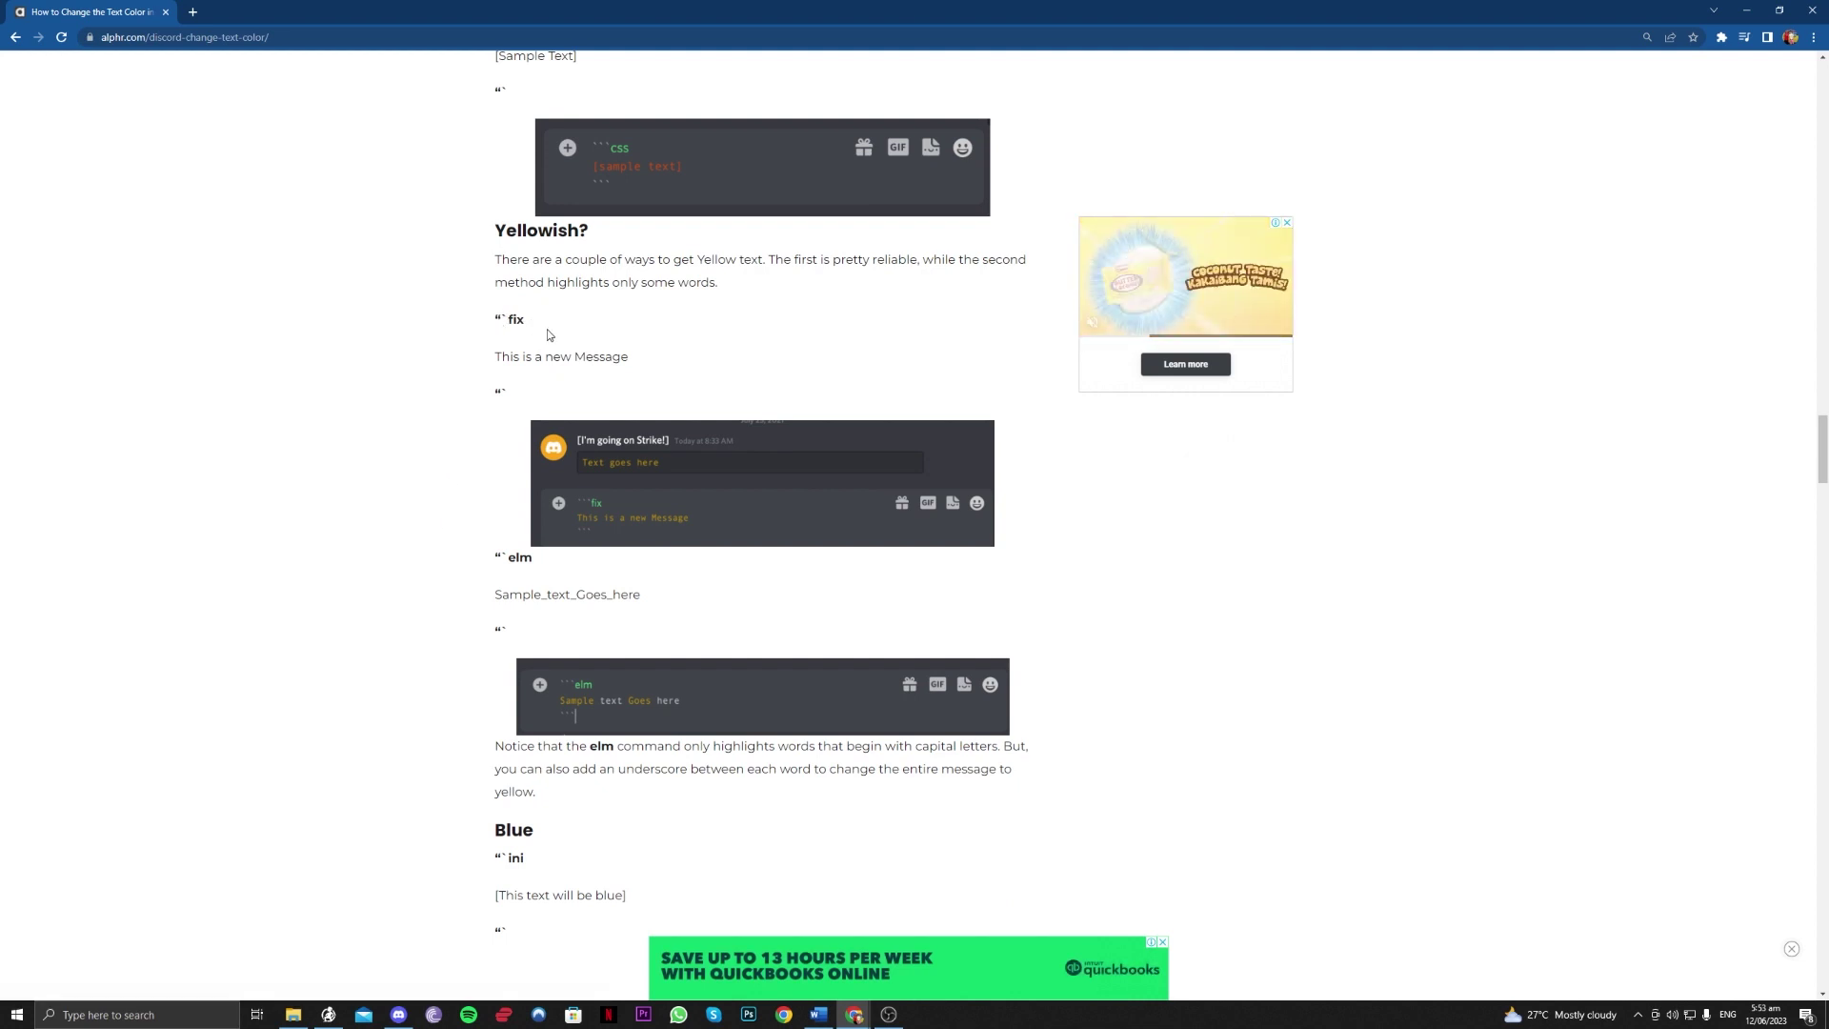
click(398, 1014)
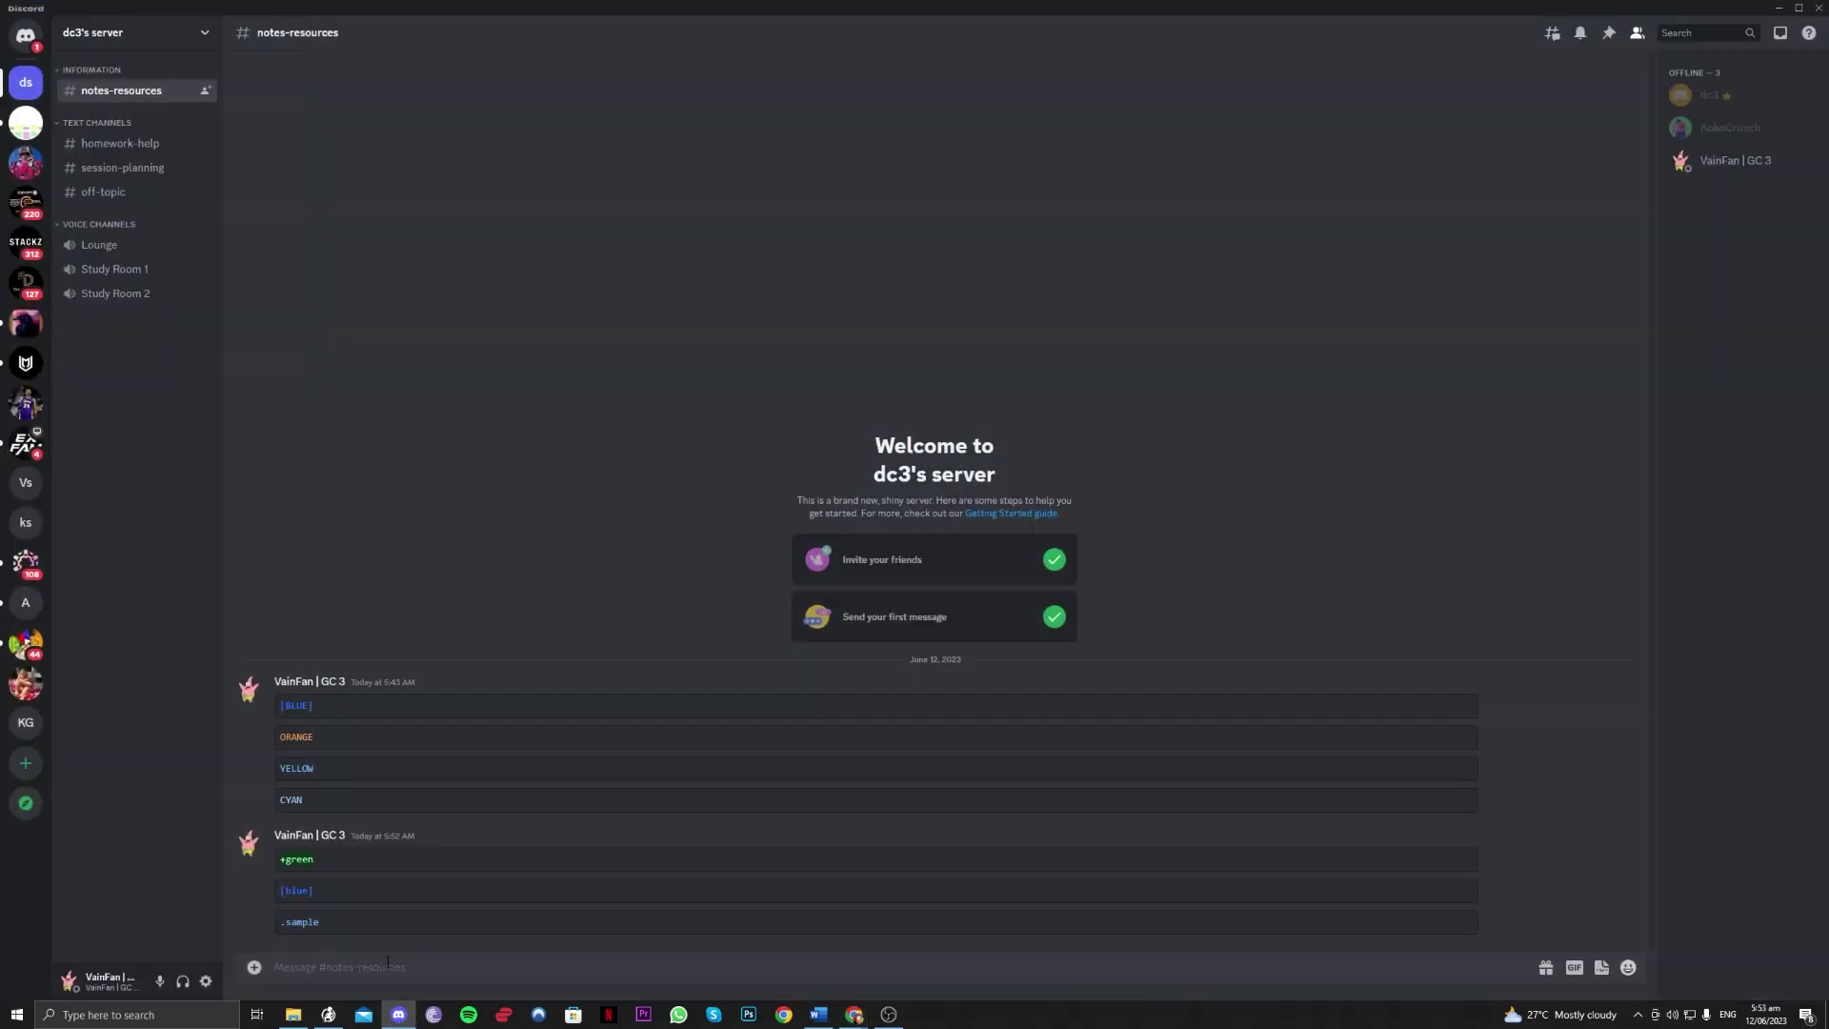
- Start a ```fix code block with the line This
text(`fix)
key(shift+Return)
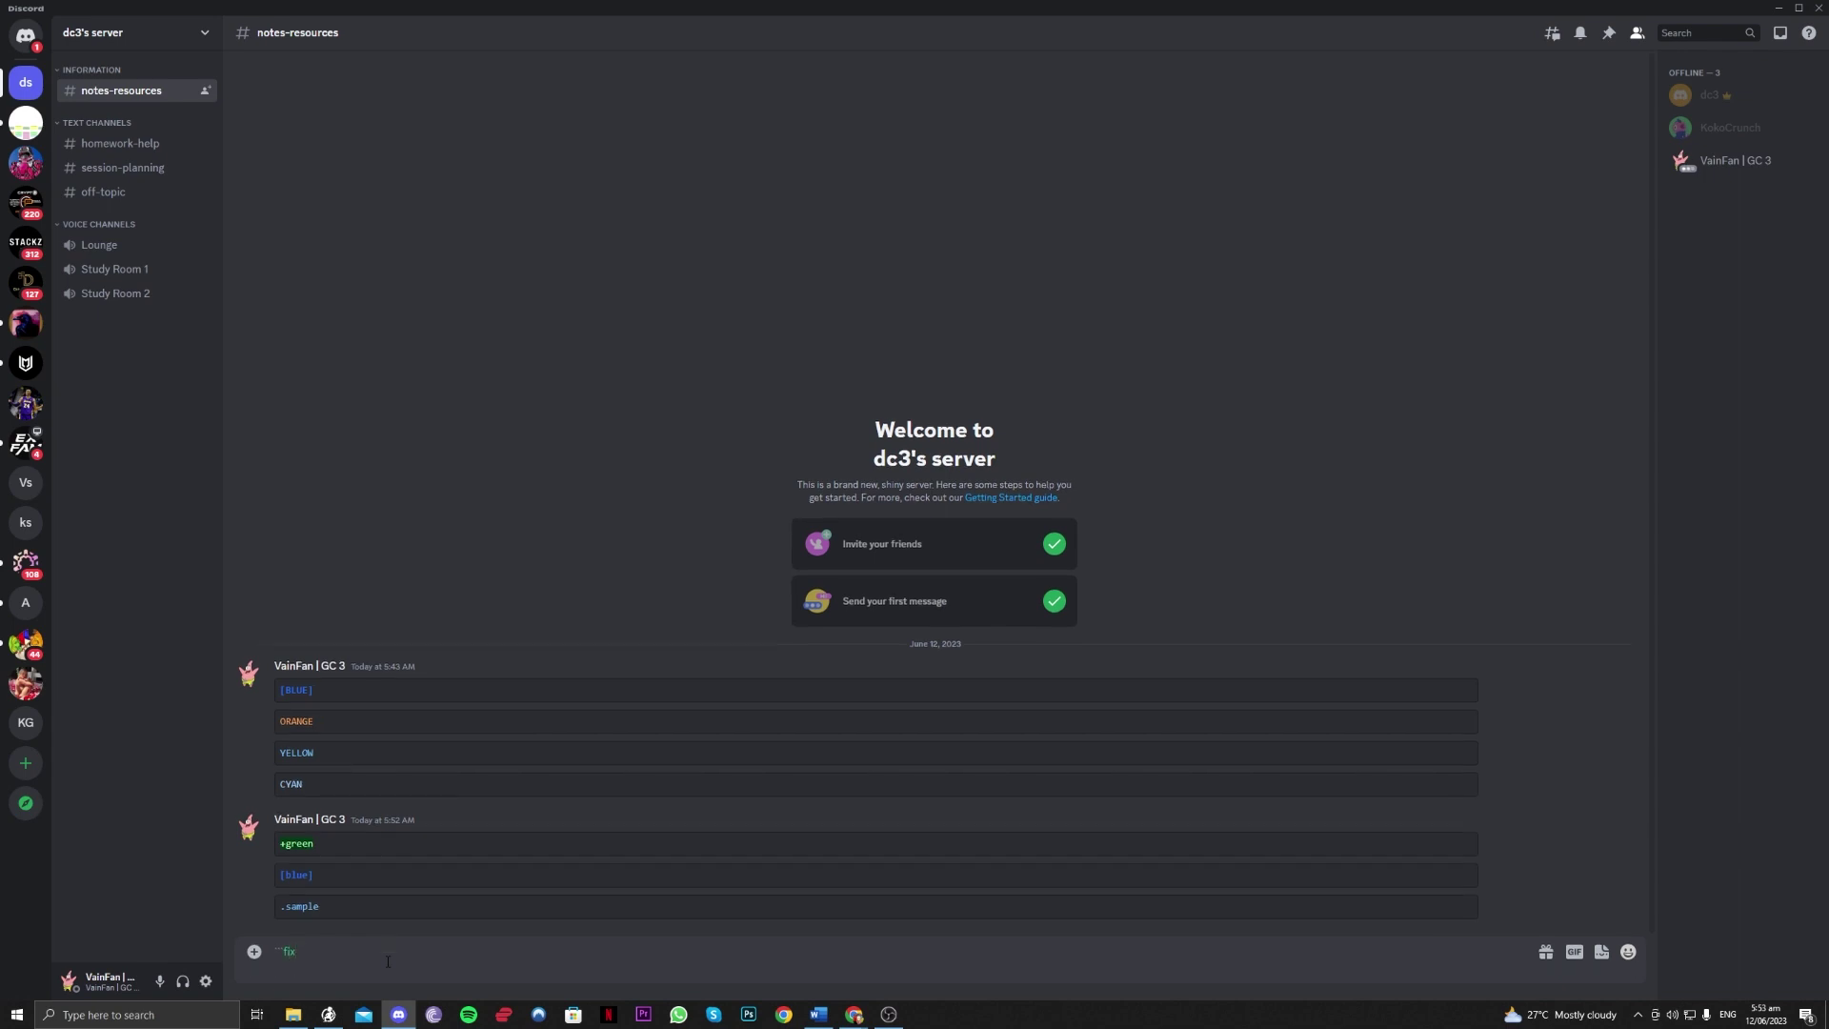
click(400, 1015)
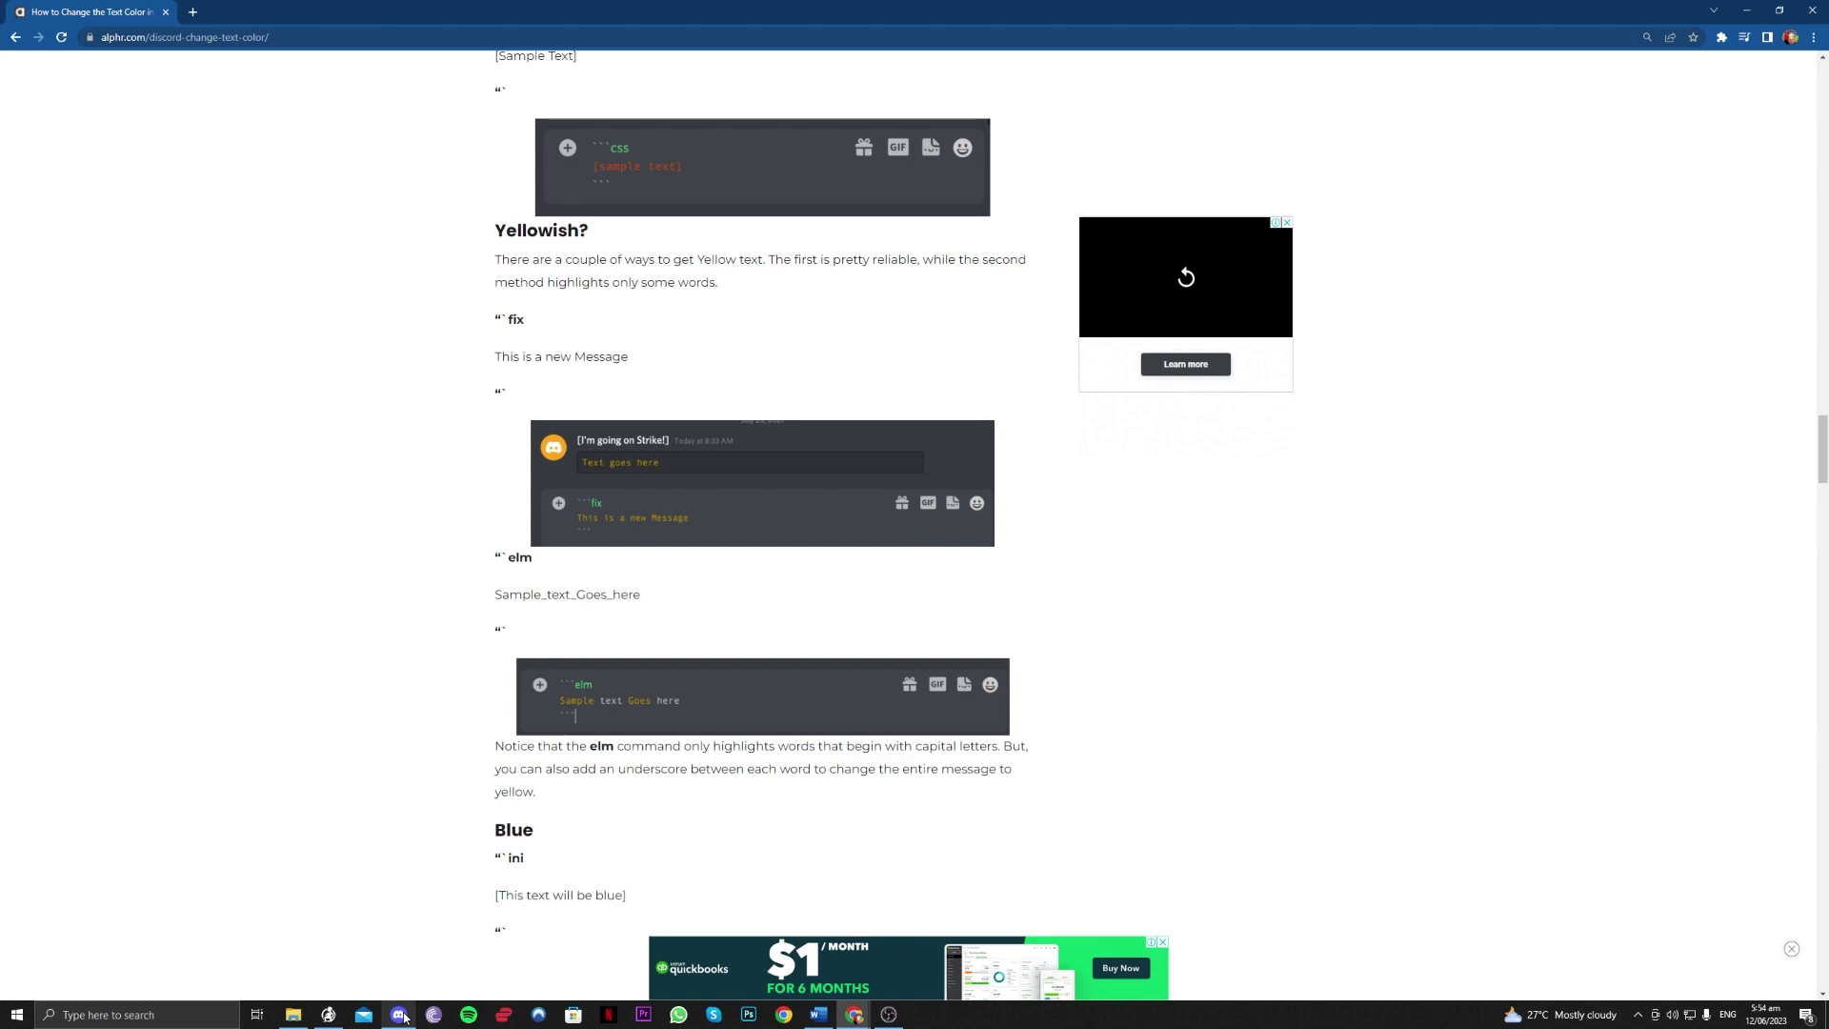
click(400, 1015)
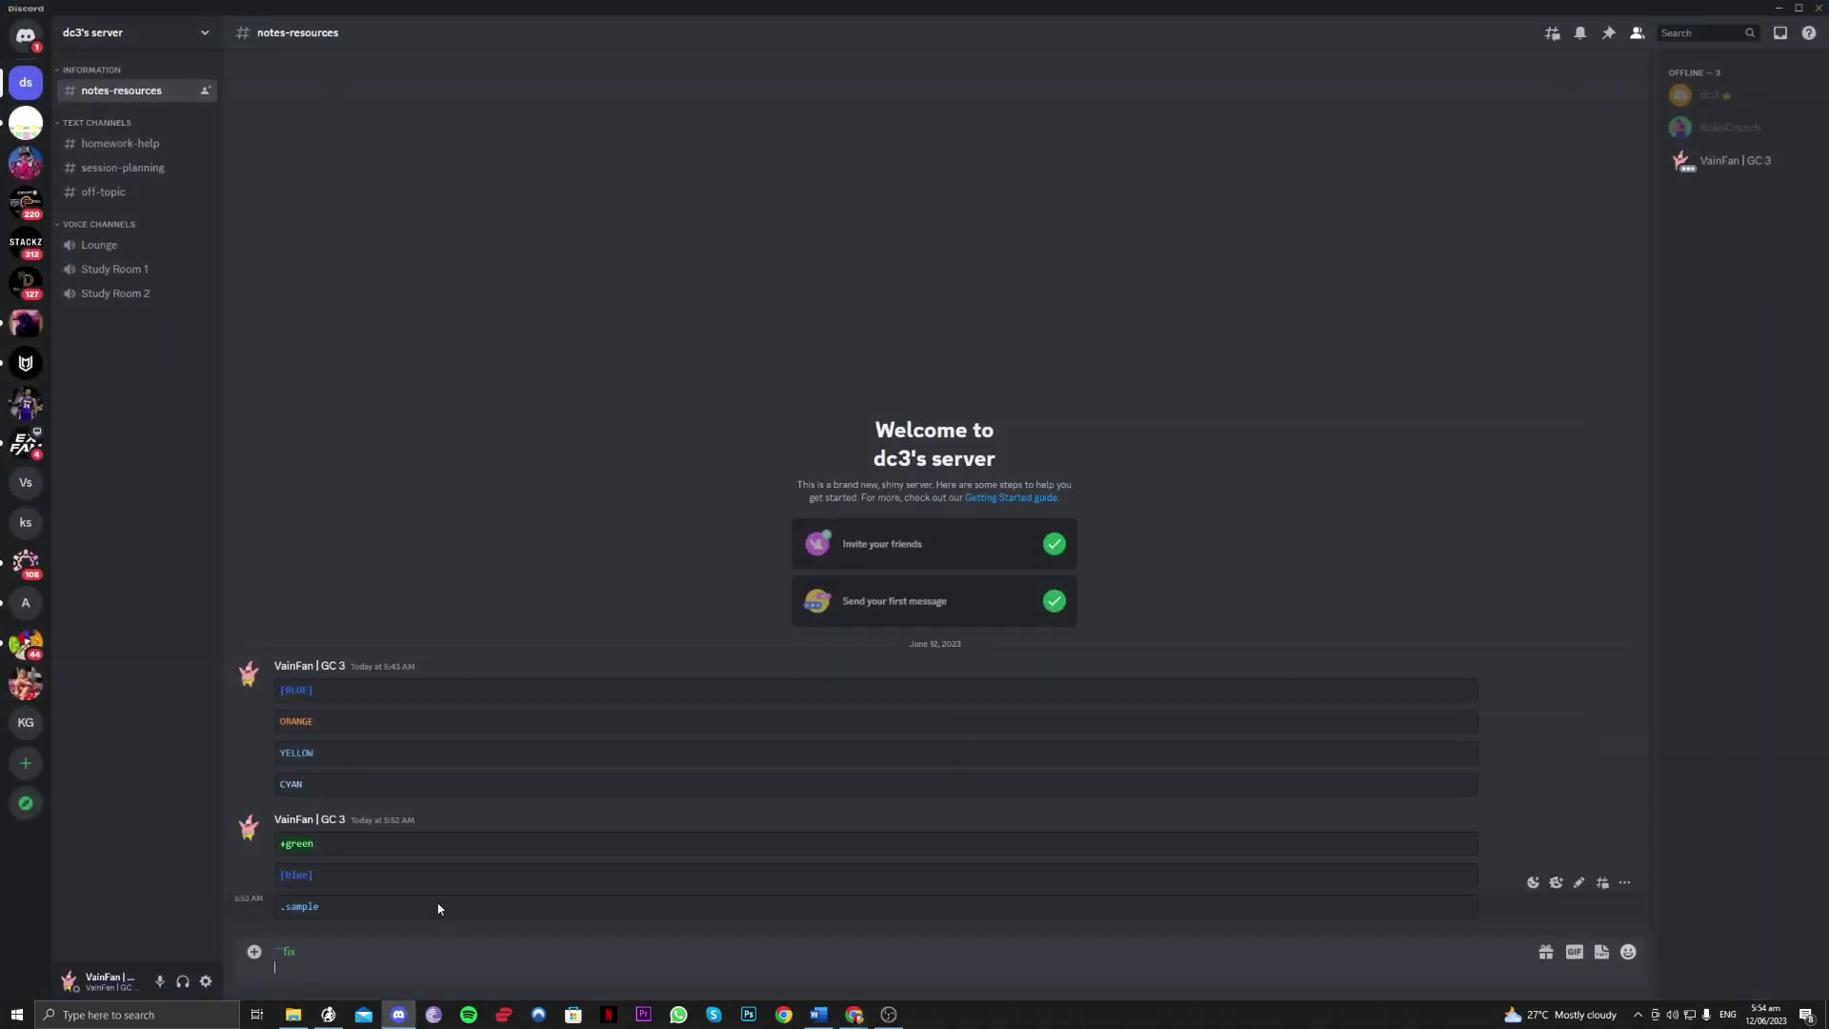
text(THI)
key(BackSpace)
text(his)
- Change the block's language from fix to elm, close it and send the This message
click(398, 1014)
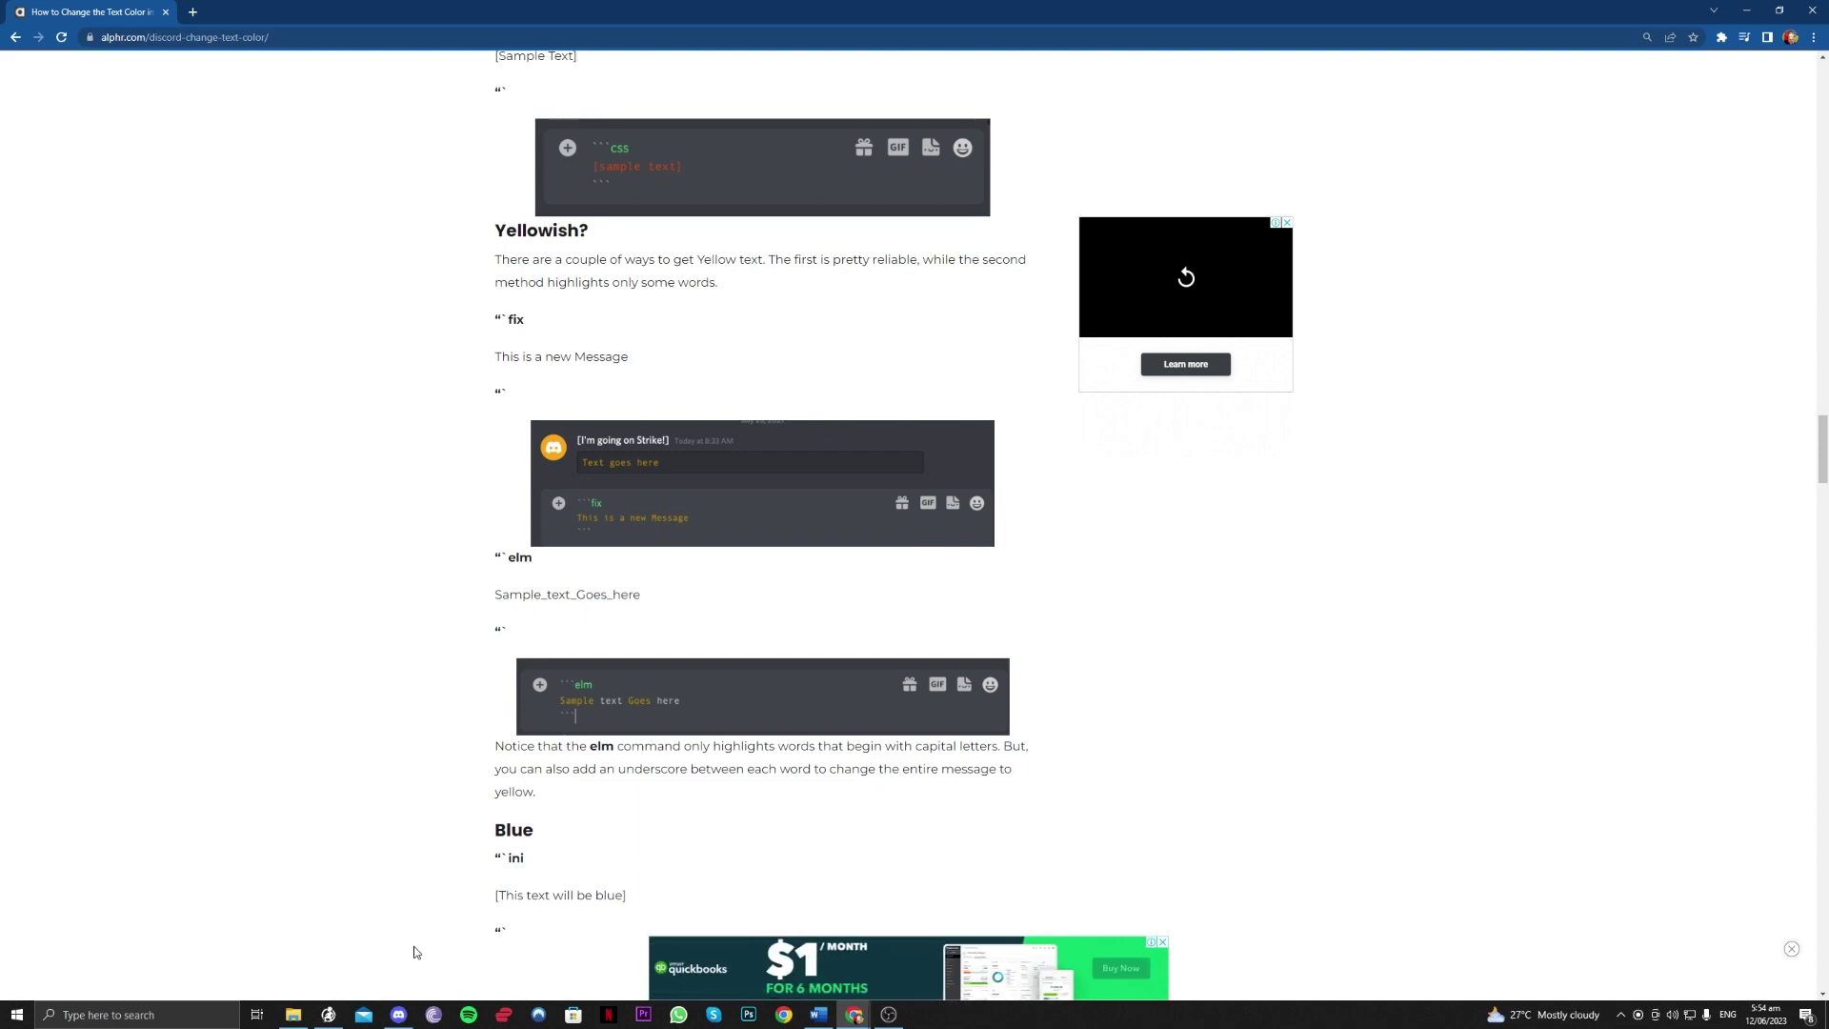
click(398, 1013)
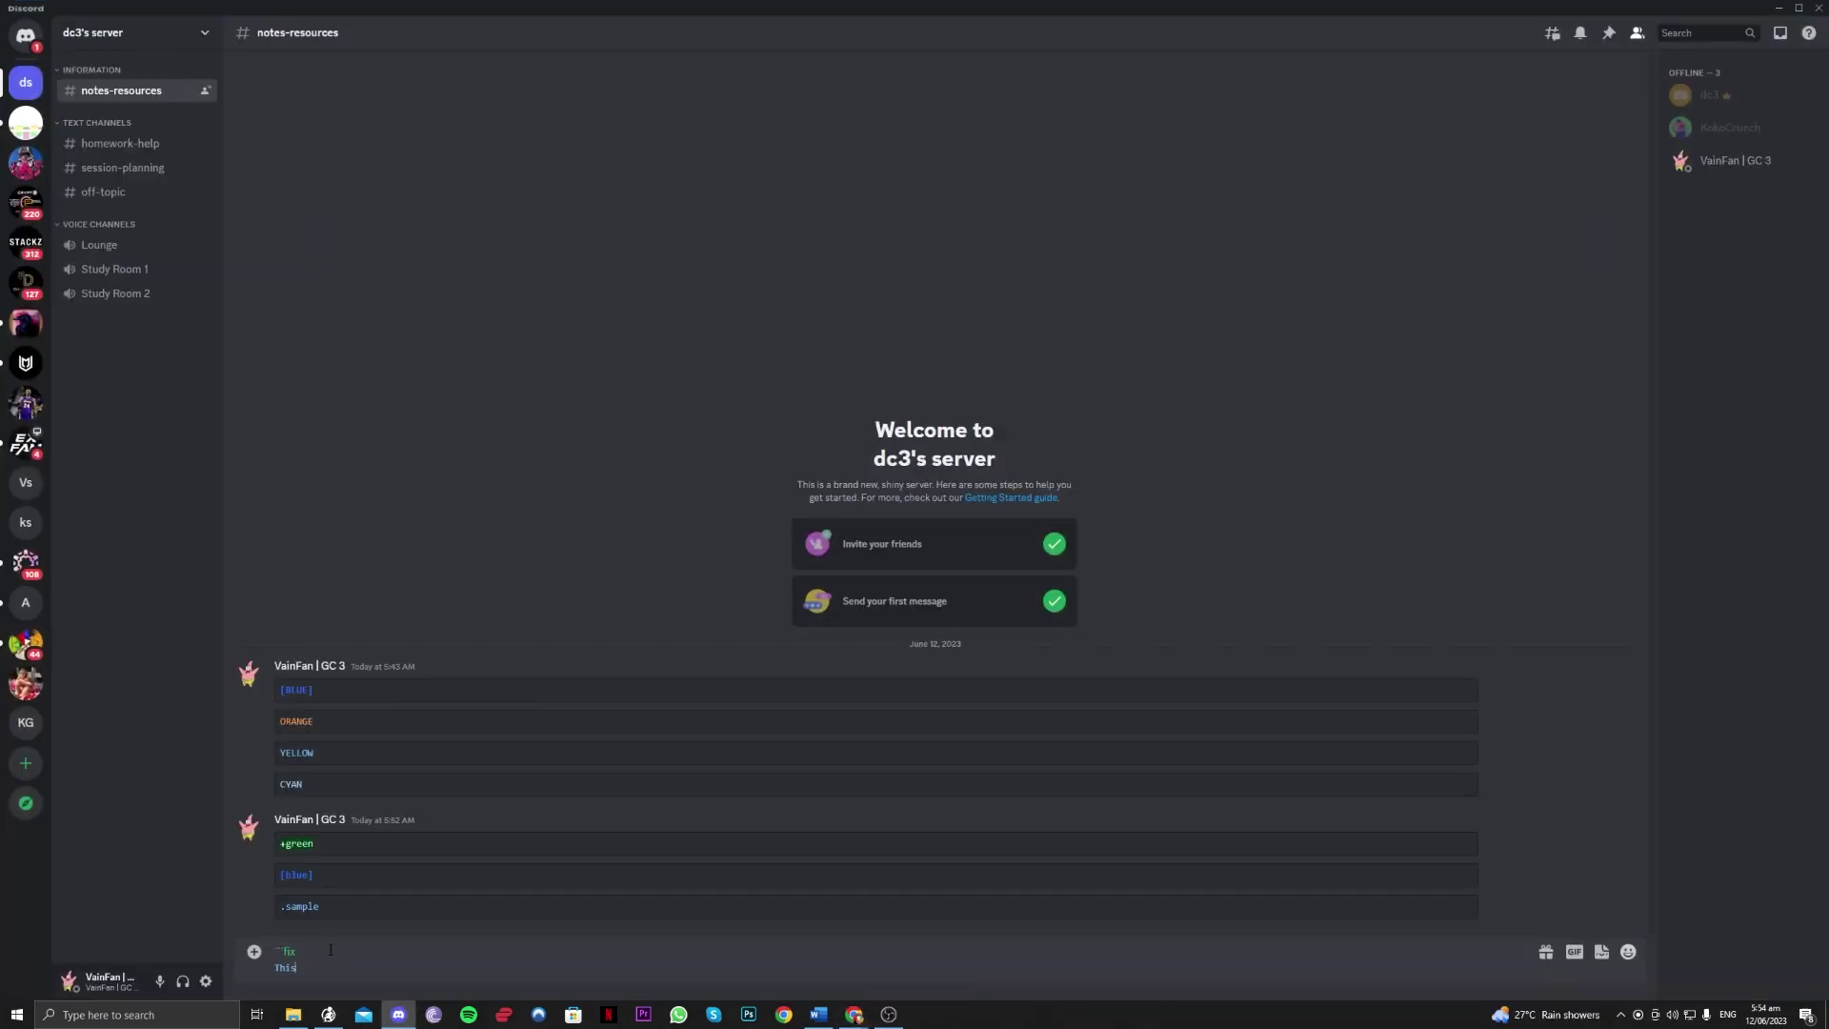
key(BackSpace)
key(BackSpace)
click(406, 1019)
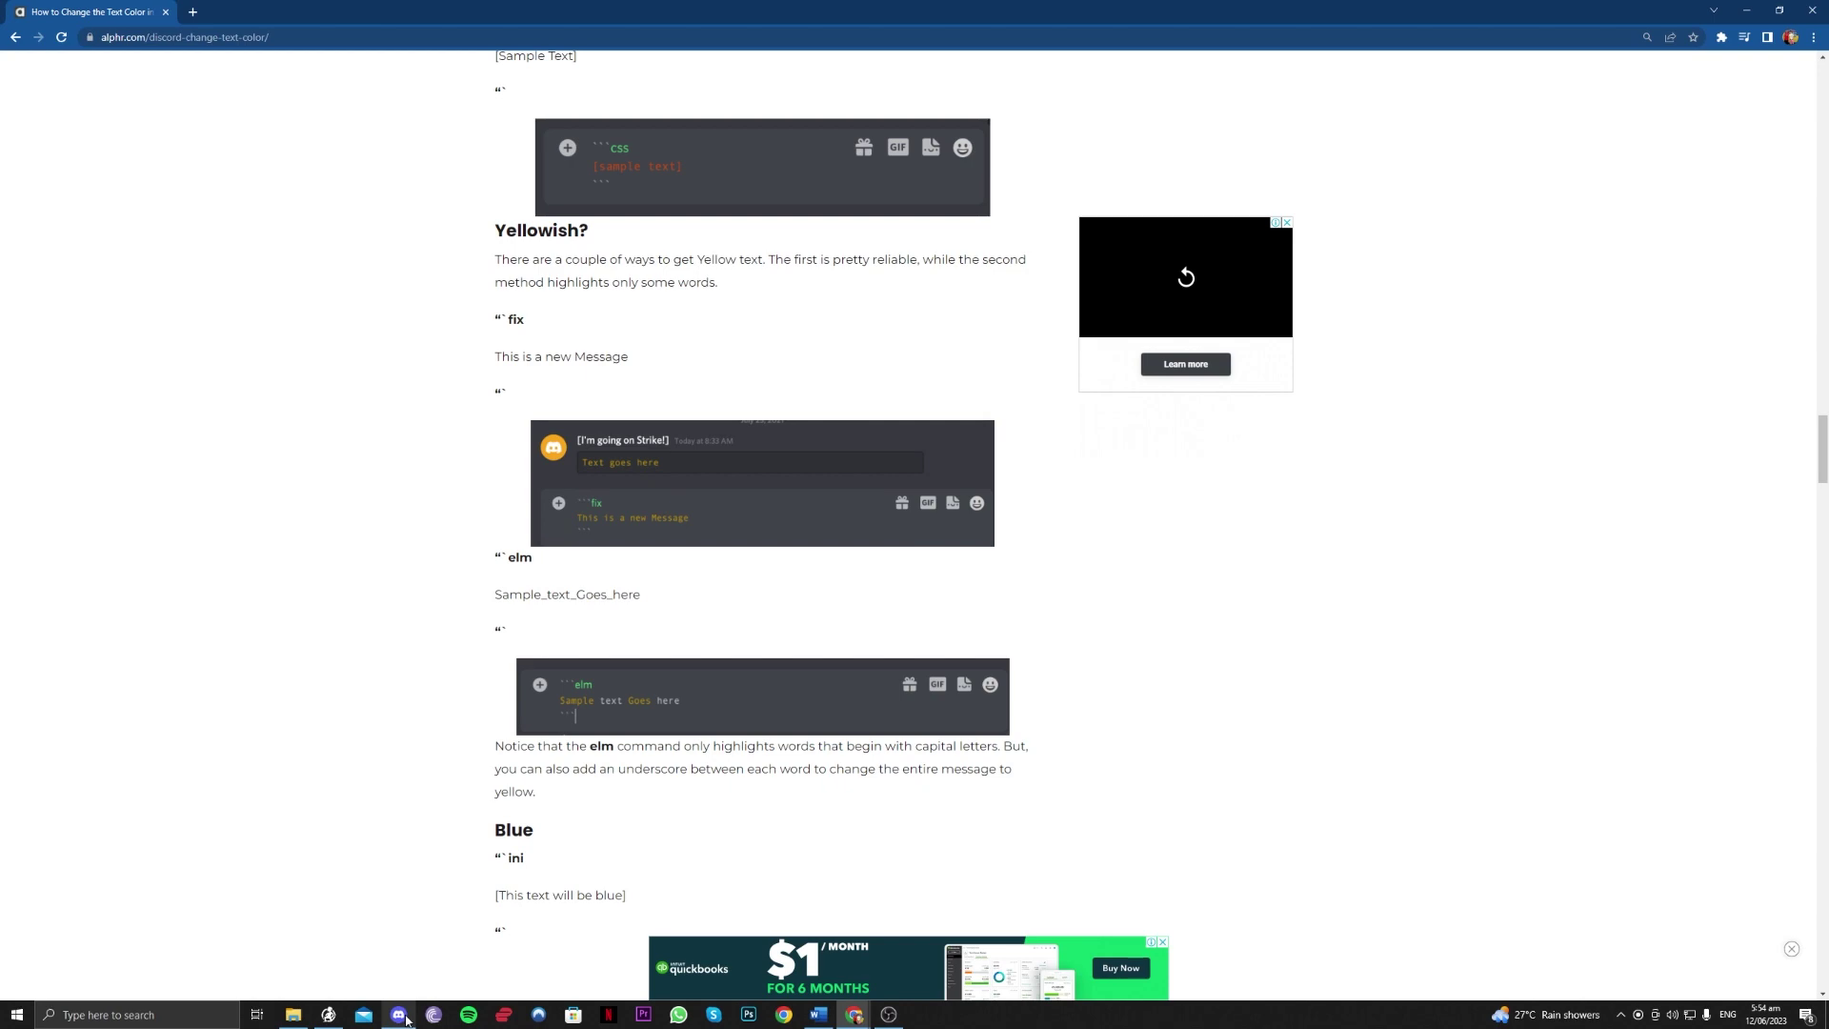
click(405, 1019)
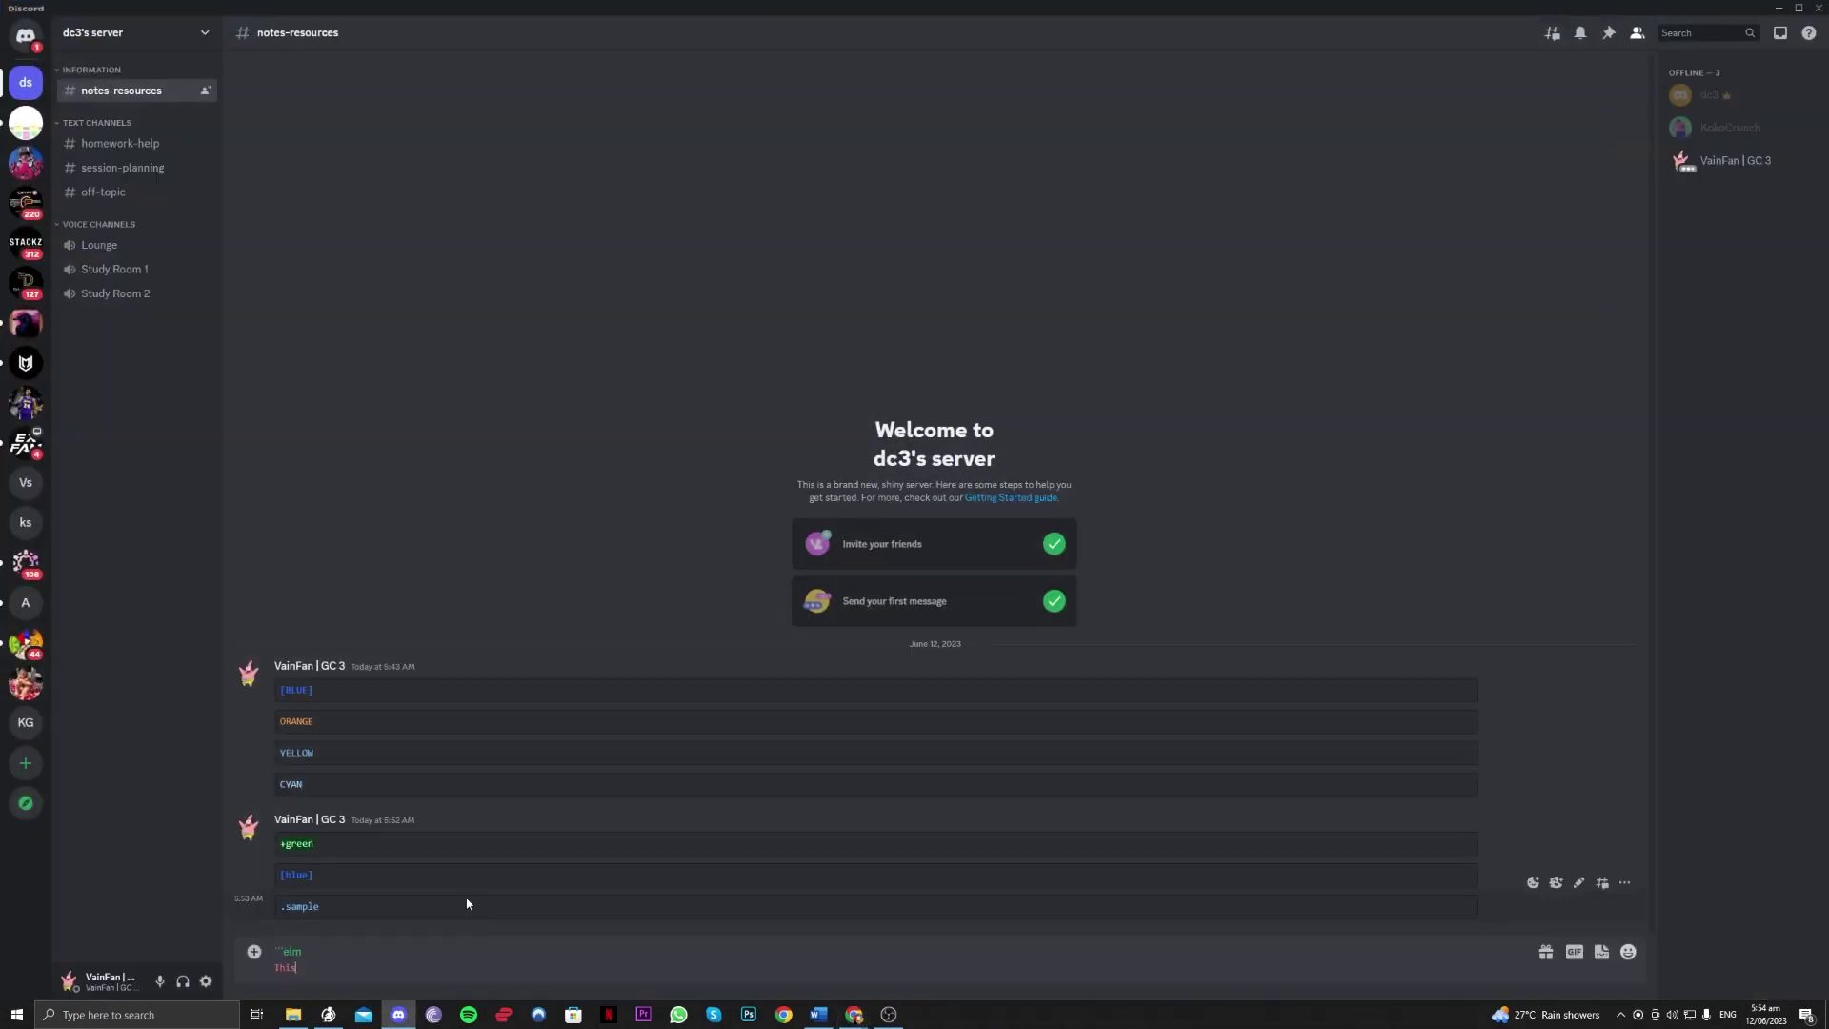
key(shift+Return)
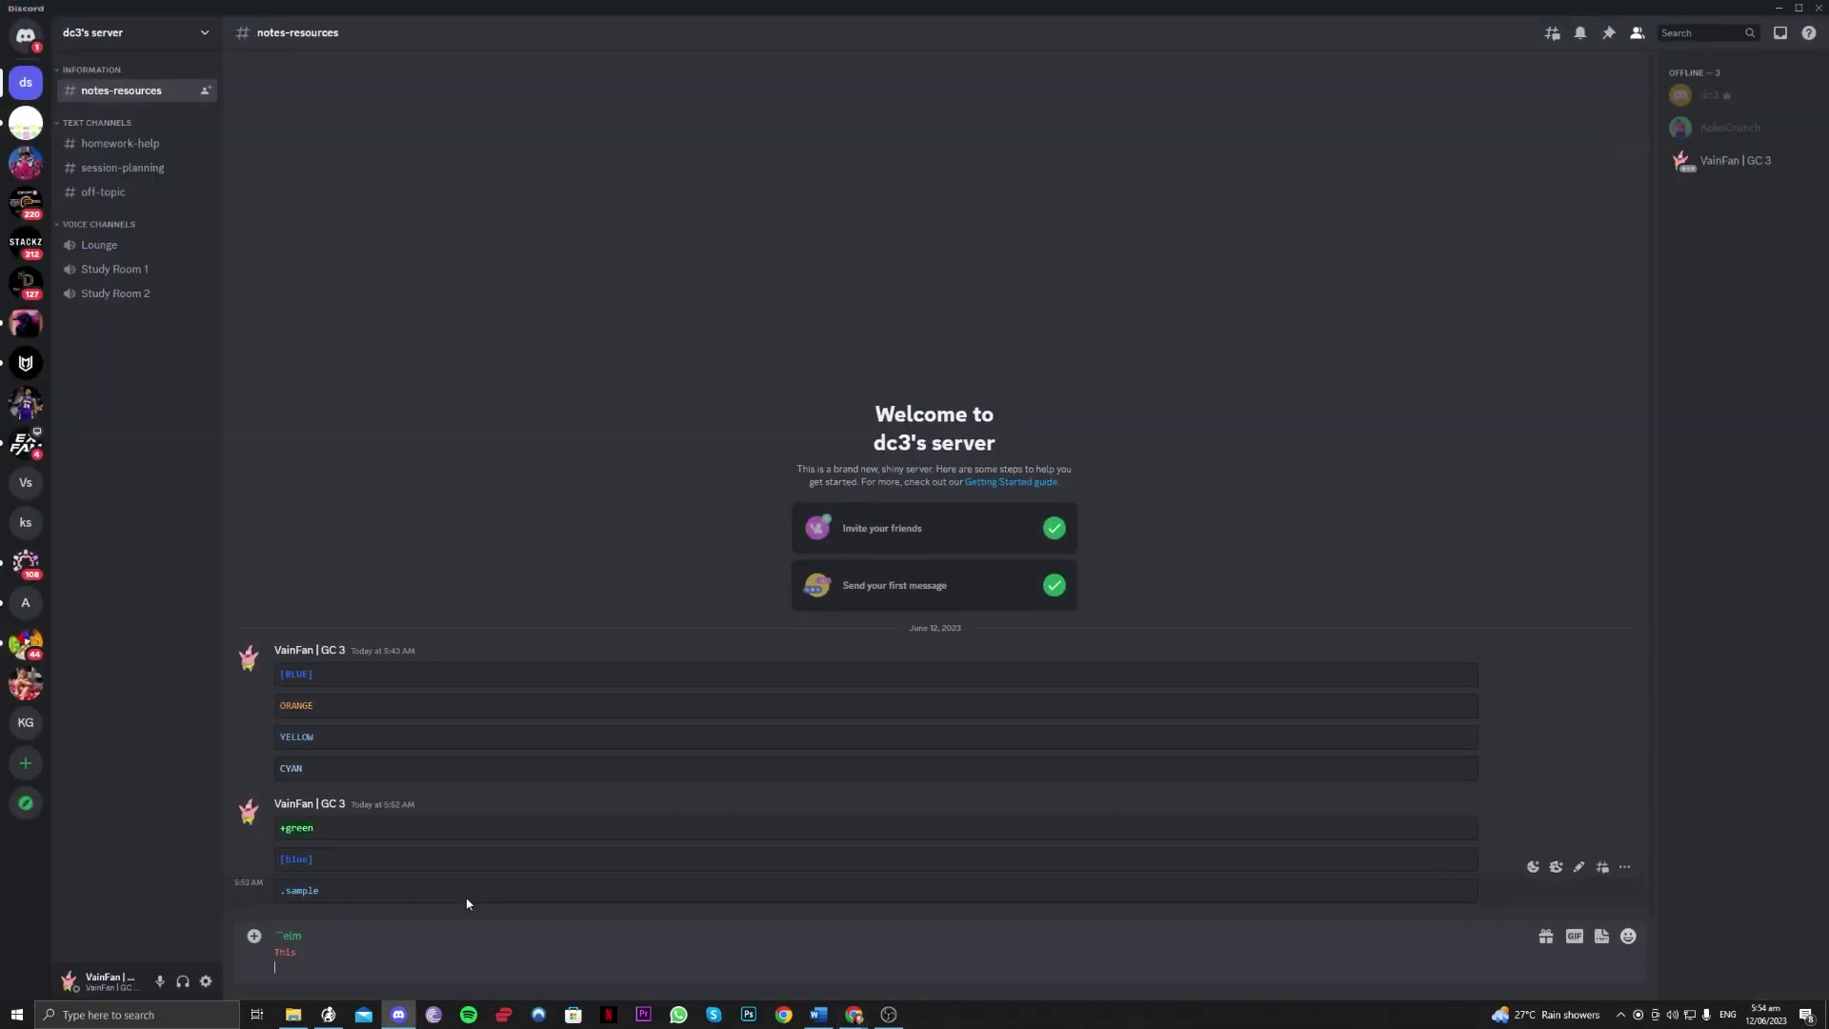
text(``)
key(Return)
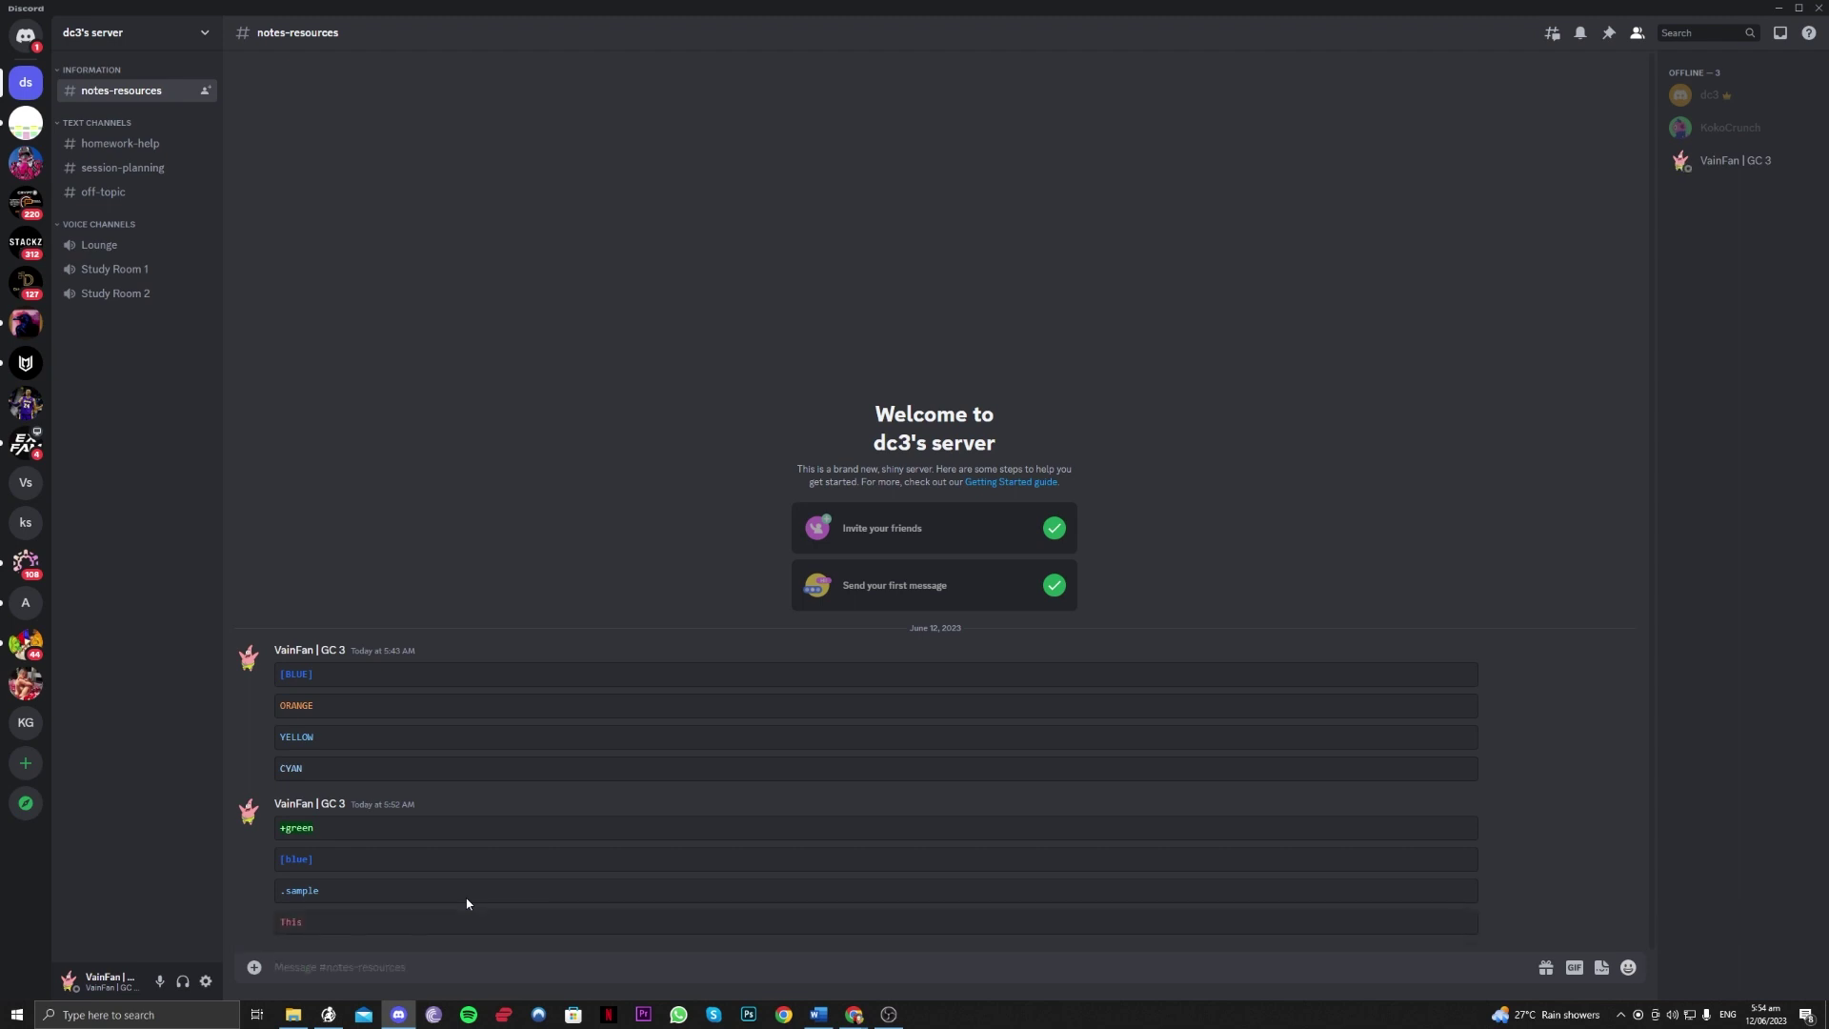
- Scroll the article to its Red text-colour section, then return to Discord
click(296, 924)
click(398, 1013)
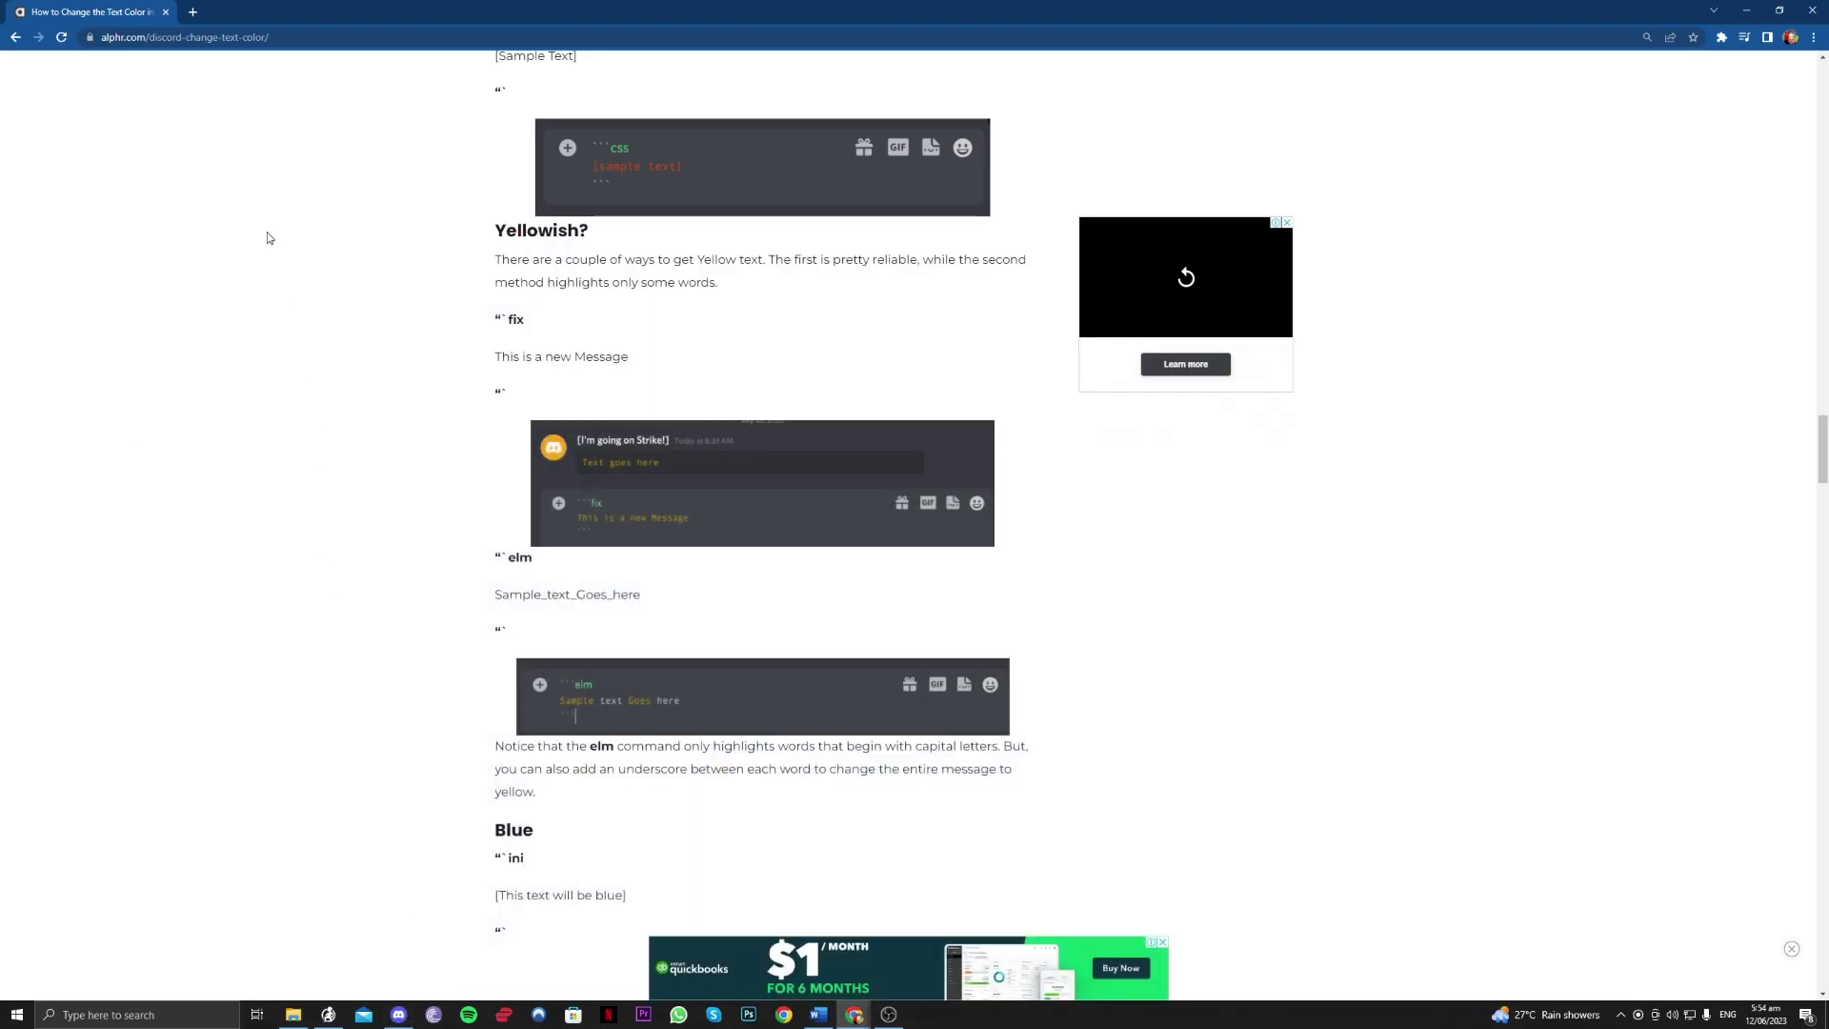
scroll(431, 567, down, 1)
scroll(430, 567, down, 4)
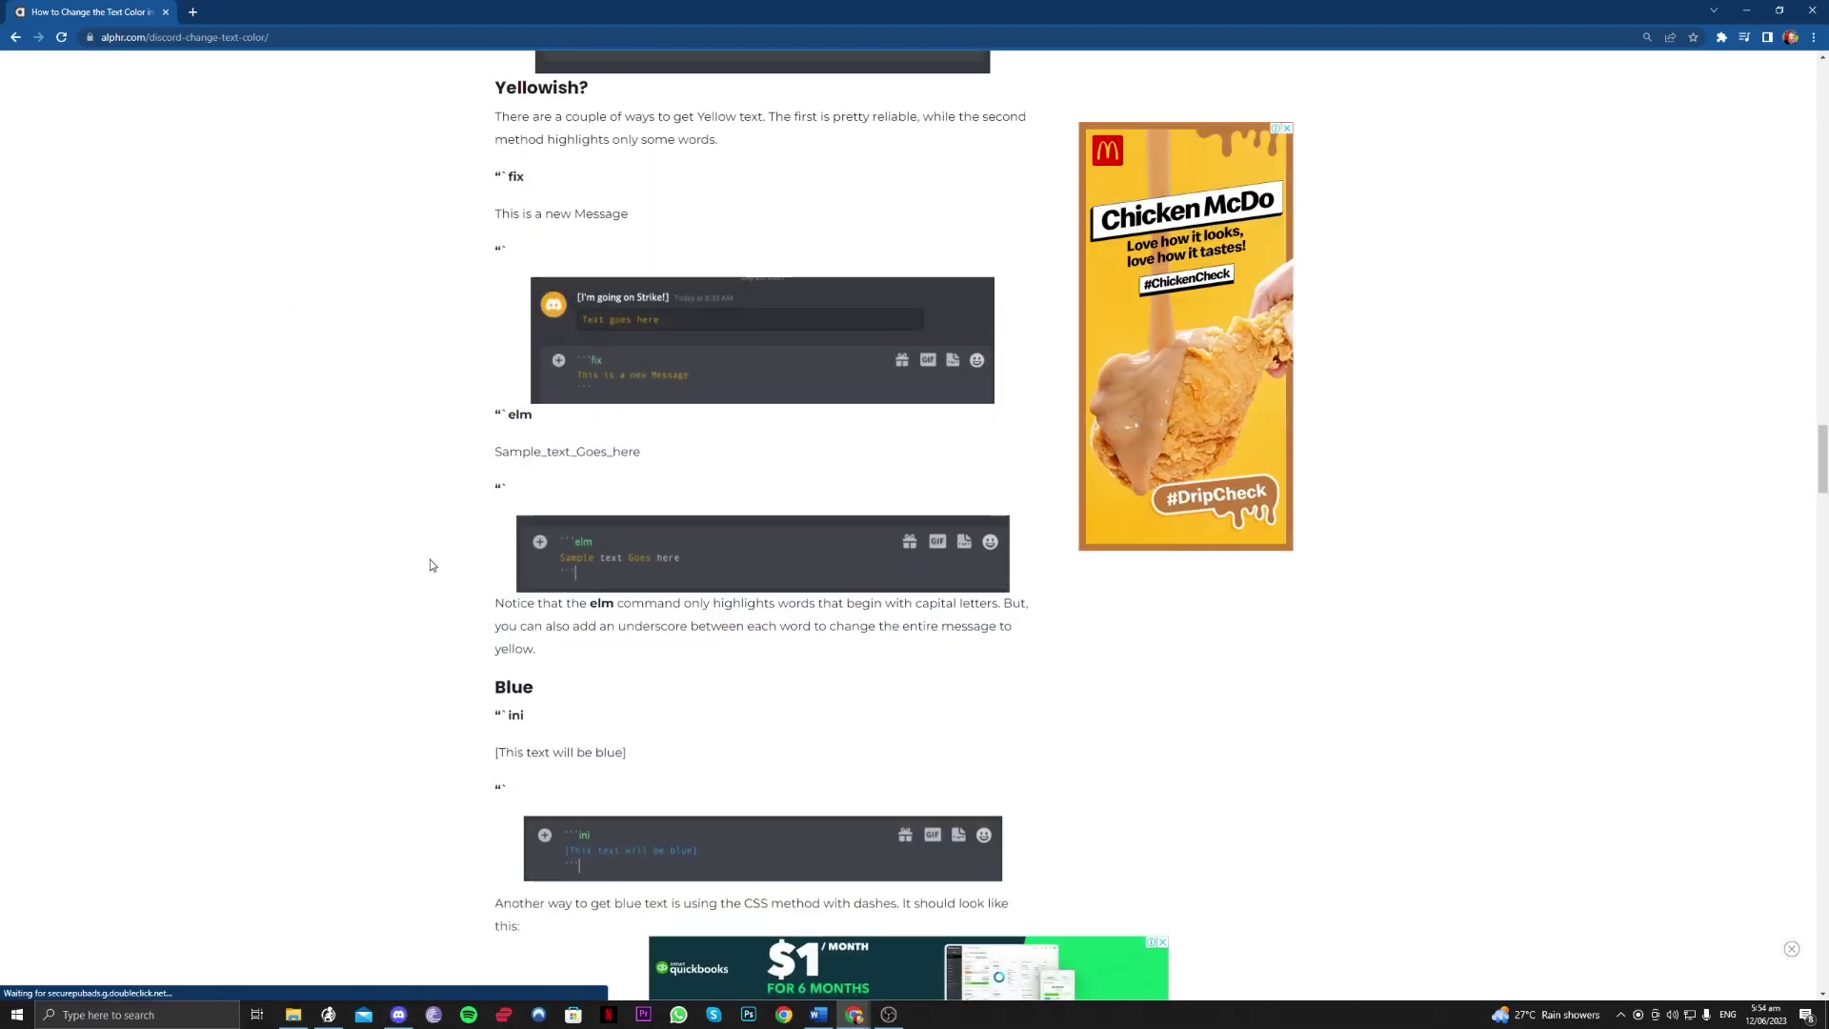
scroll(431, 555, up, 8)
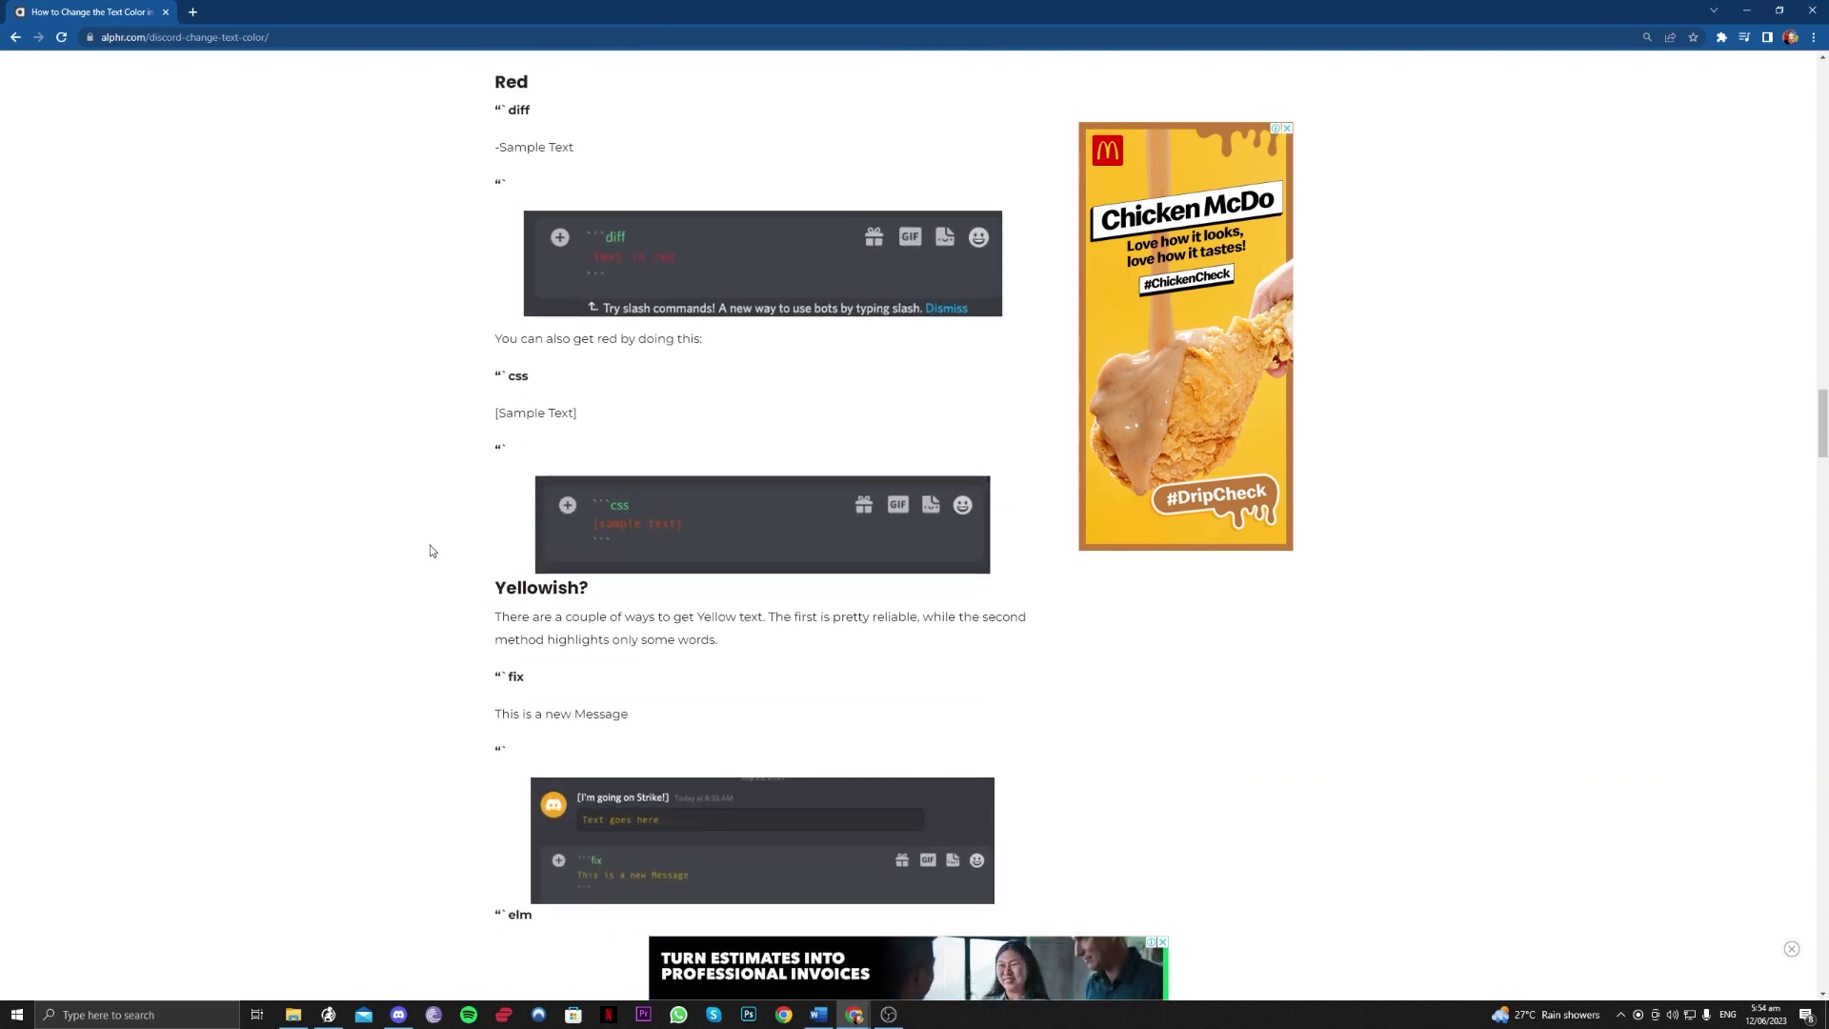
click(398, 1014)
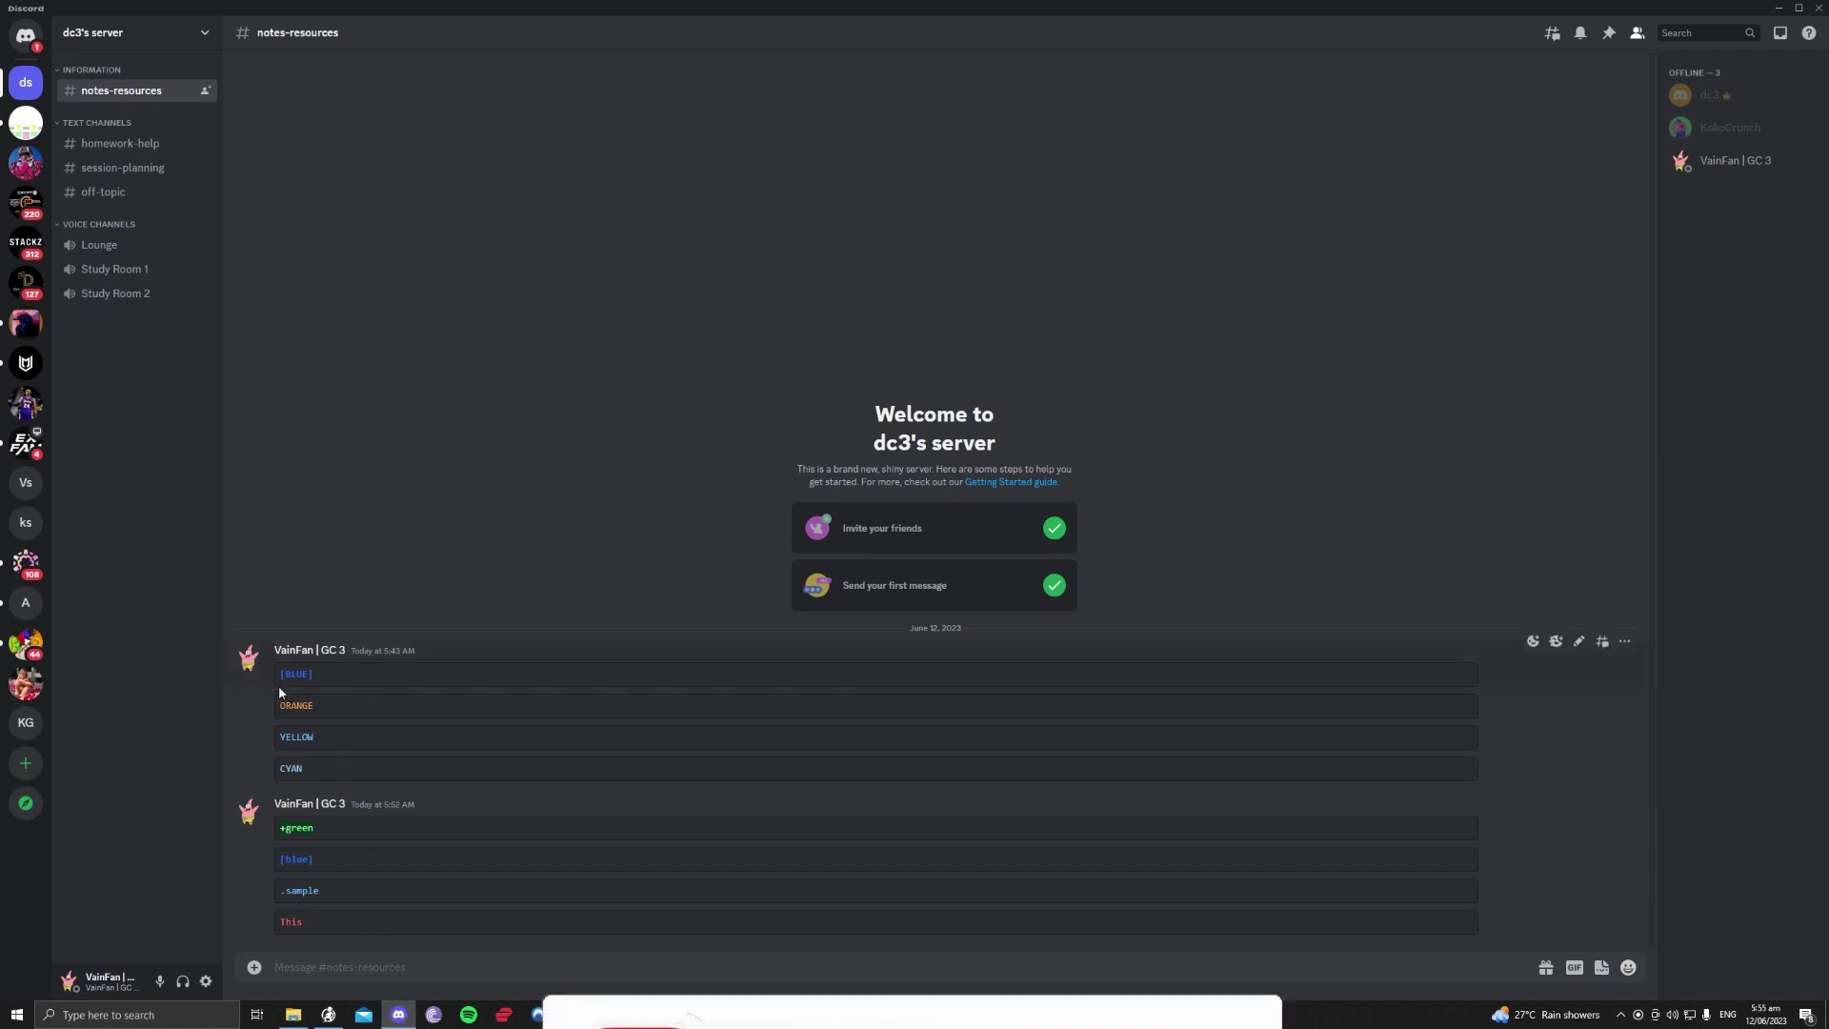
- Select across the first coloured messages, then return to the article's Red section
drag(272, 673, 408, 916)
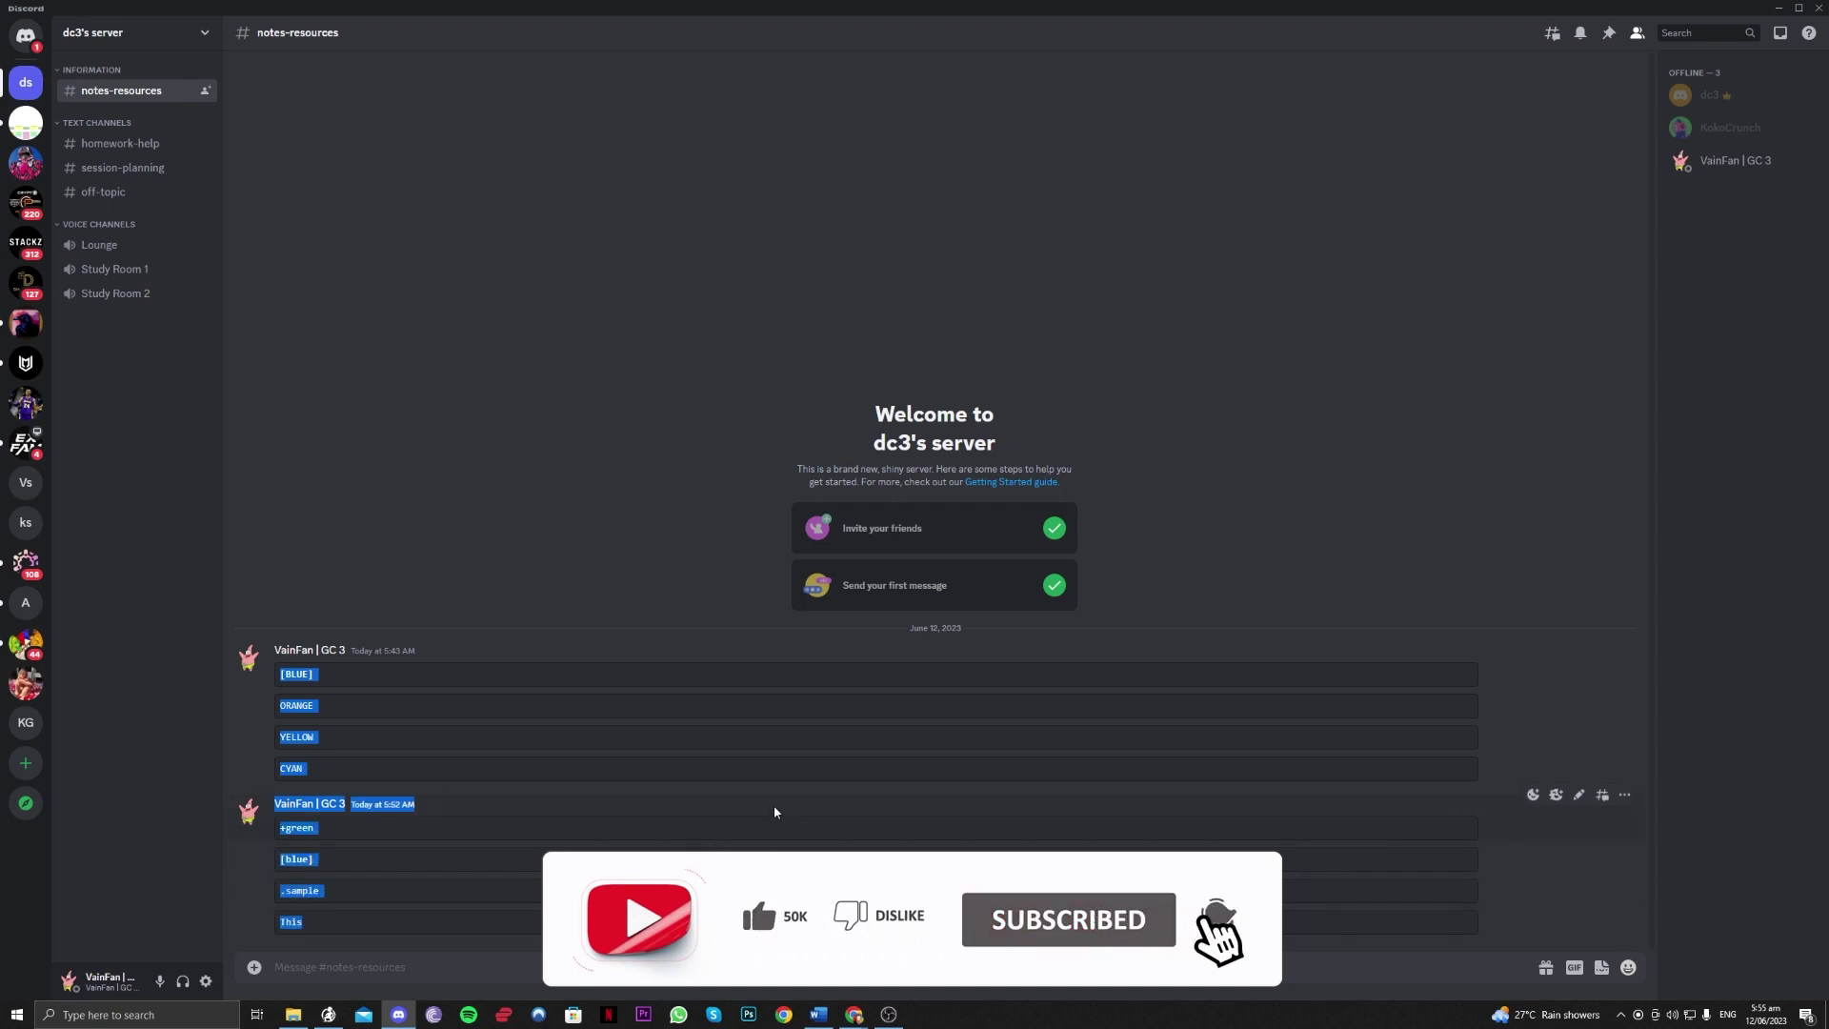
click(846, 1017)
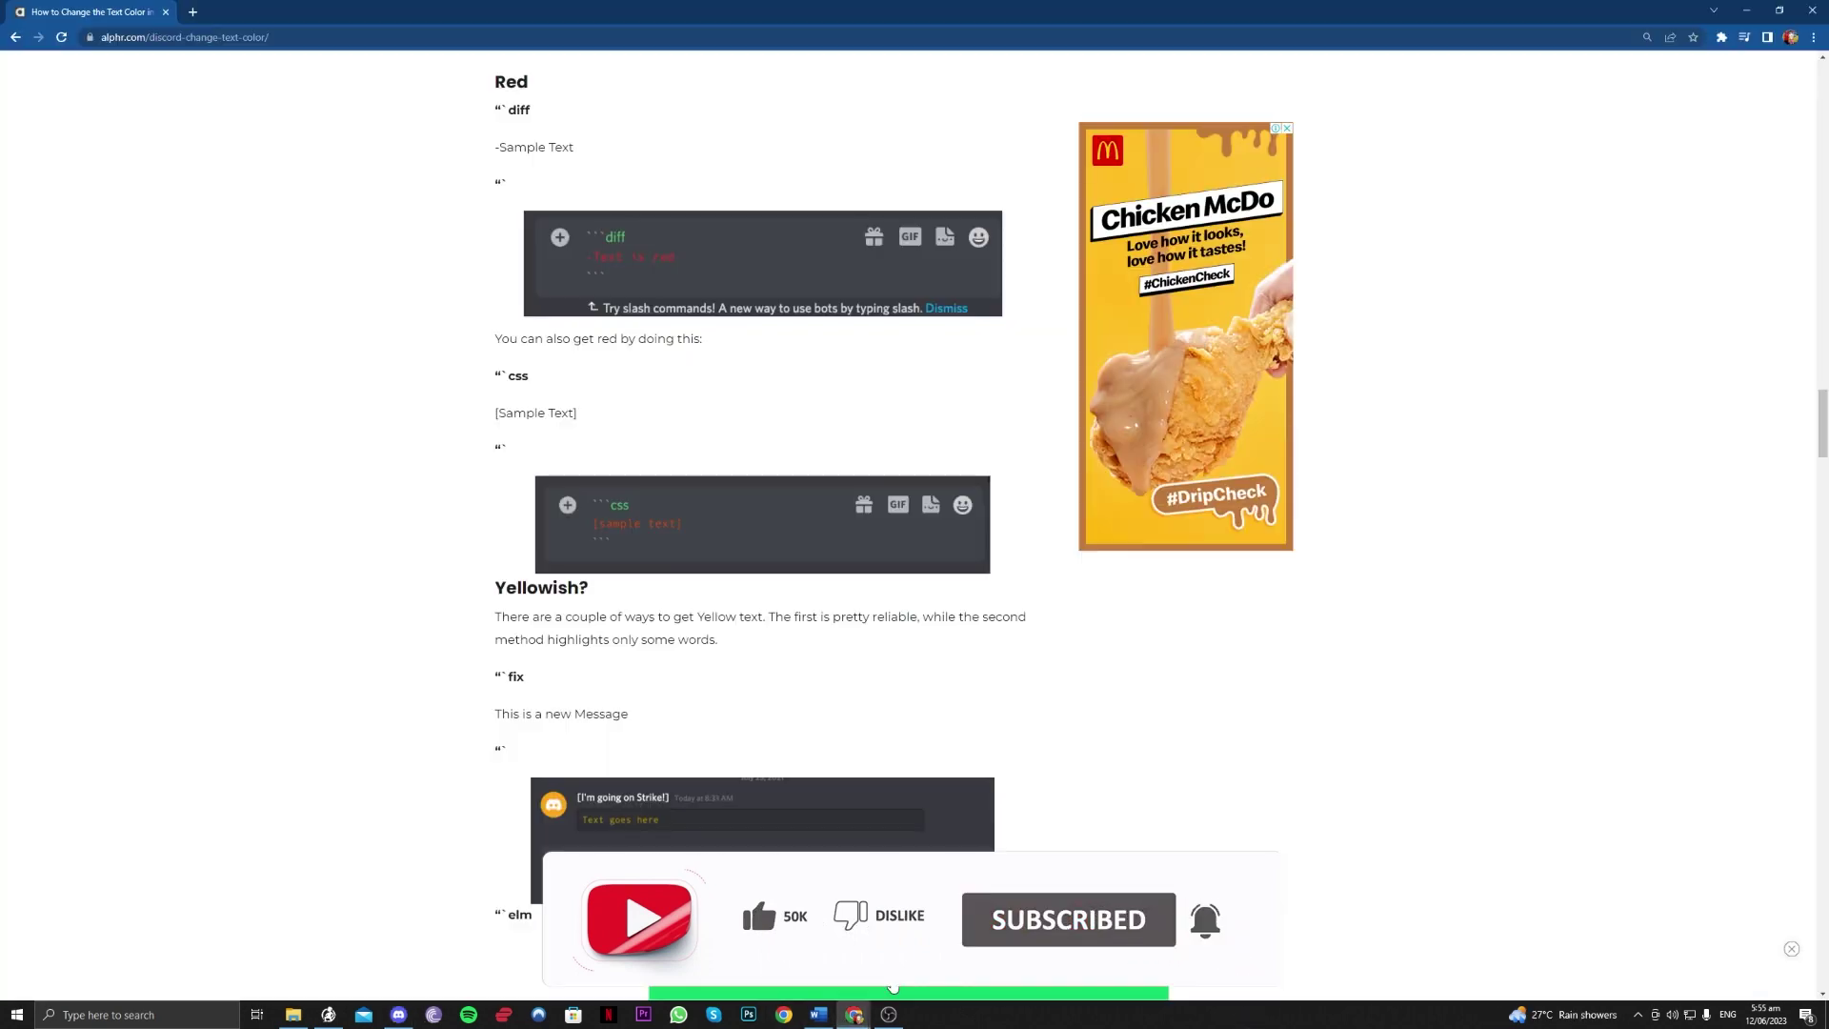
scroll(857, 633, down, 3)
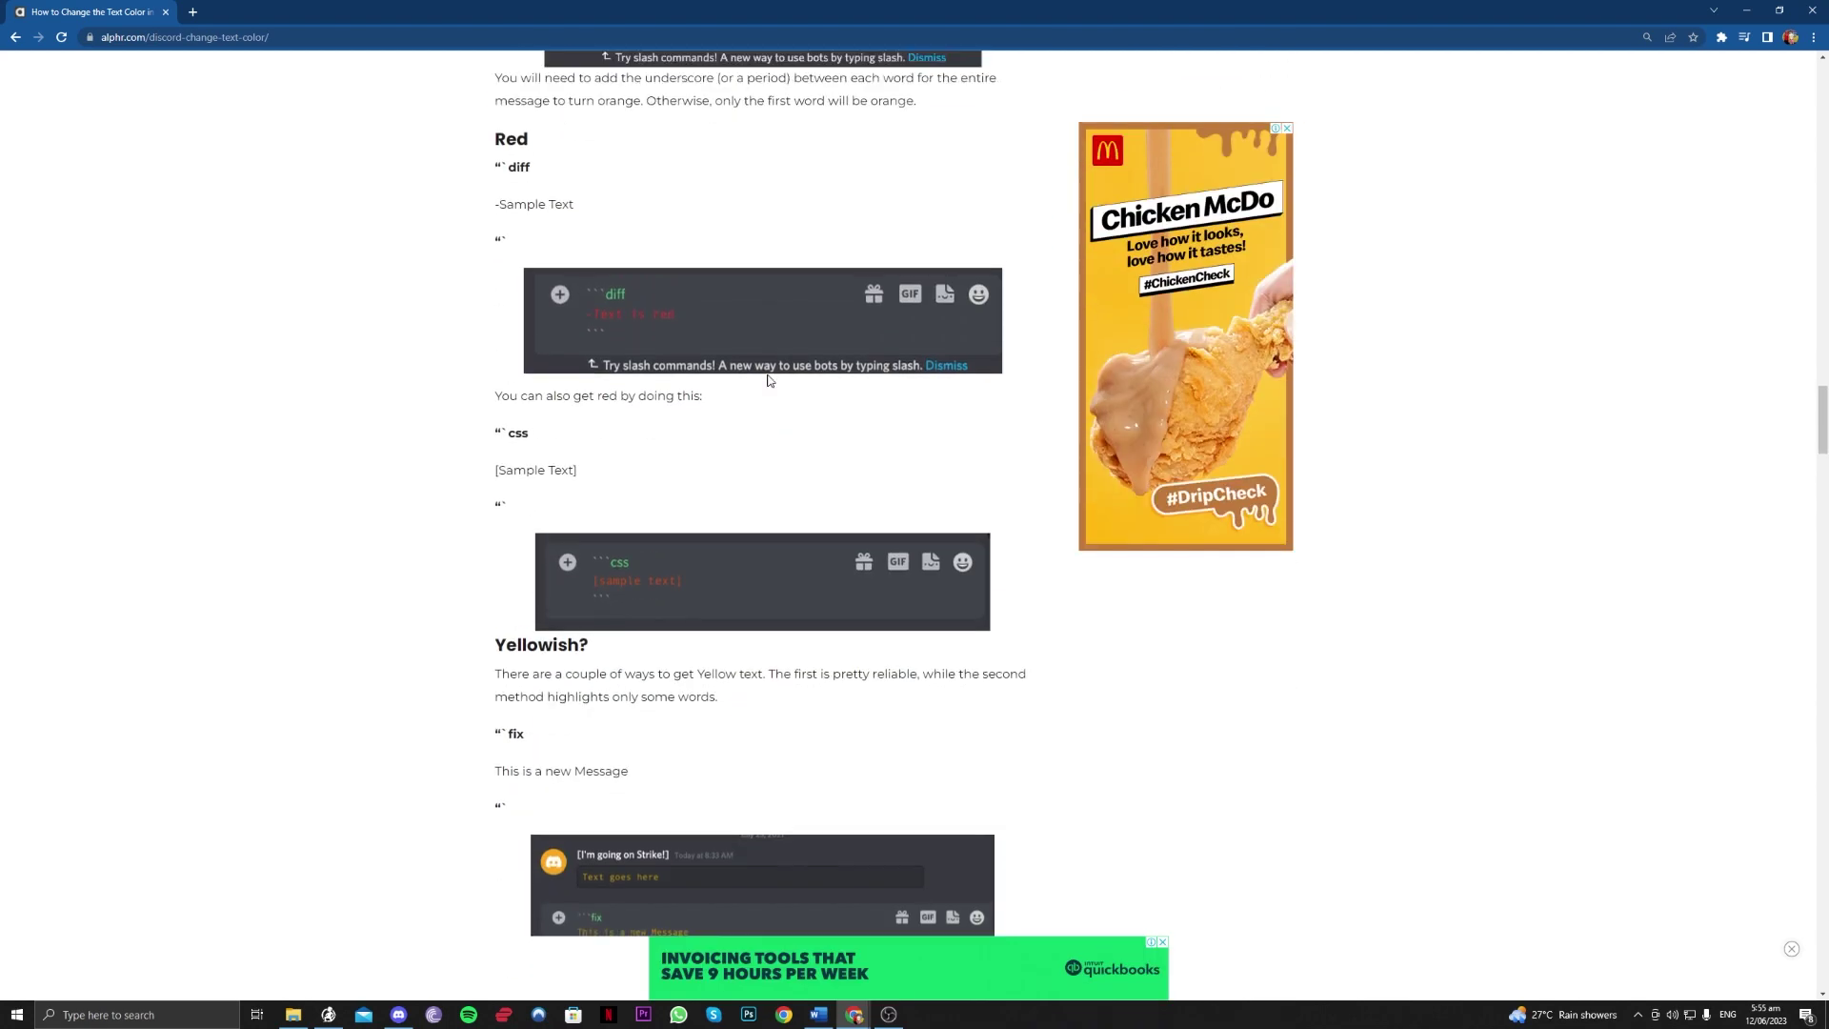